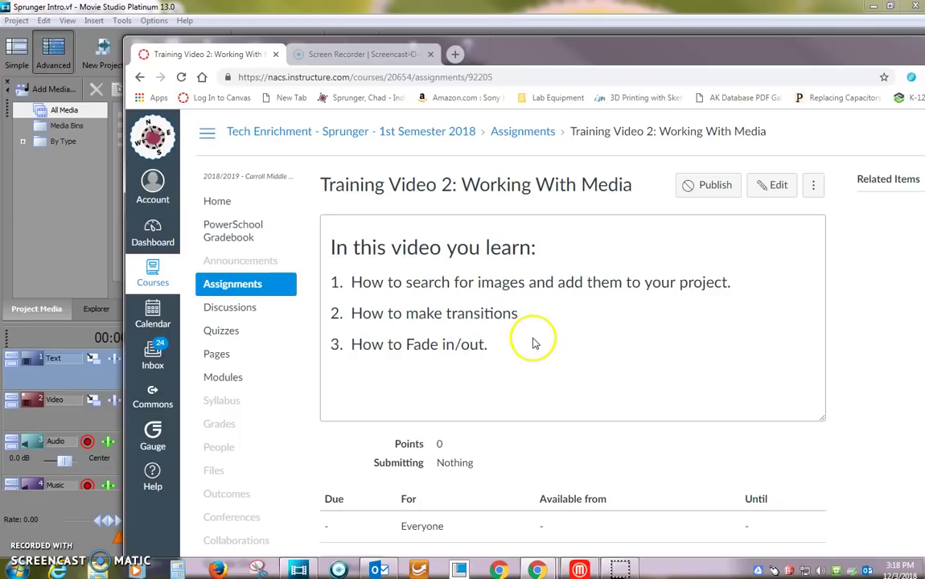
Step: Move the Canvas assignment window out of the way and switch to the Chrome window with the landscapes image search
click(499, 55)
drag(499, 56, 924, 55)
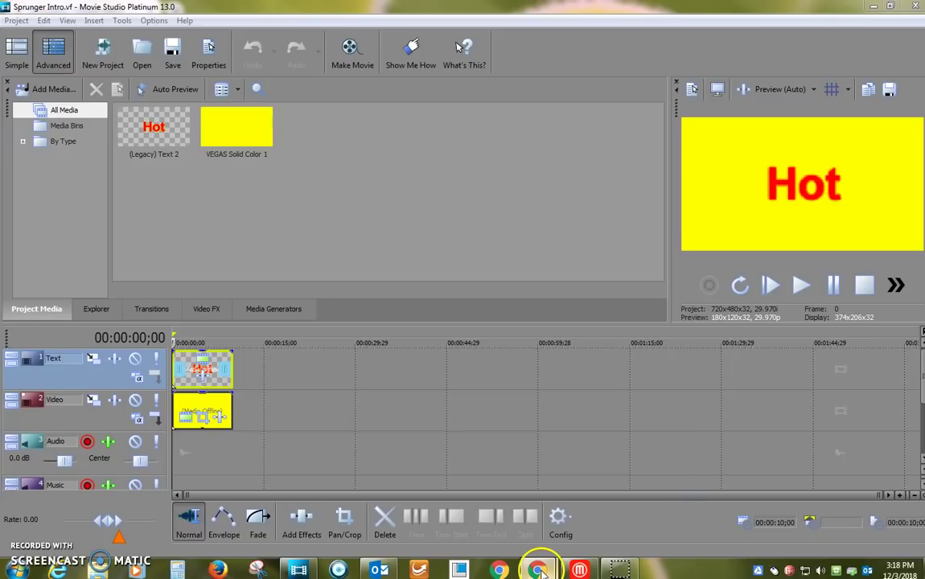
mouse_move(537, 568)
click(588, 514)
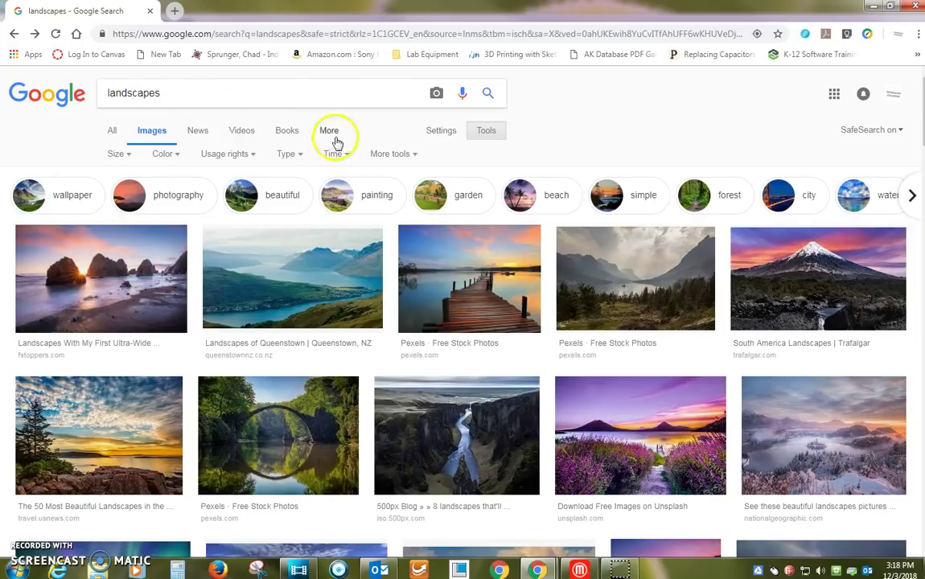
Step: Filter the landscapes image results to the Large size
click(487, 132)
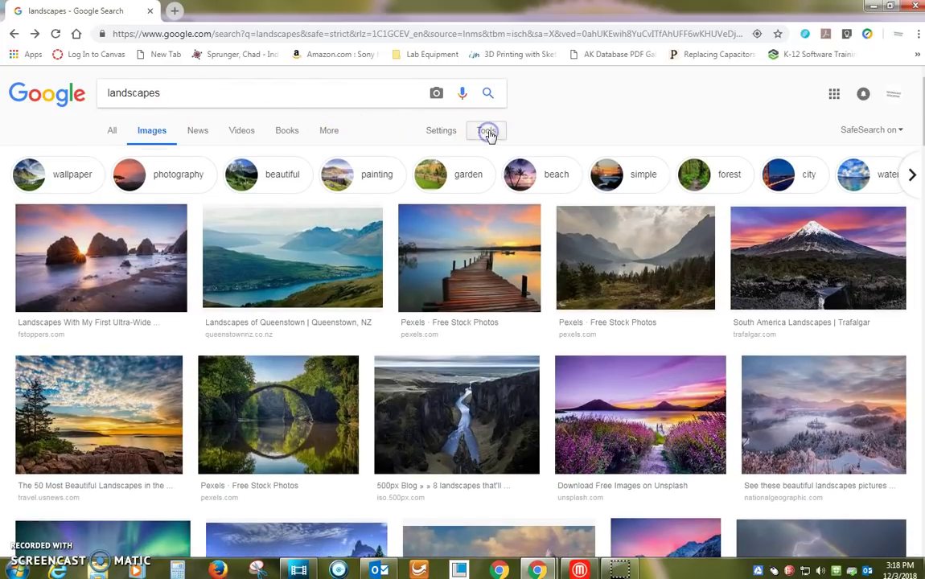
click(488, 132)
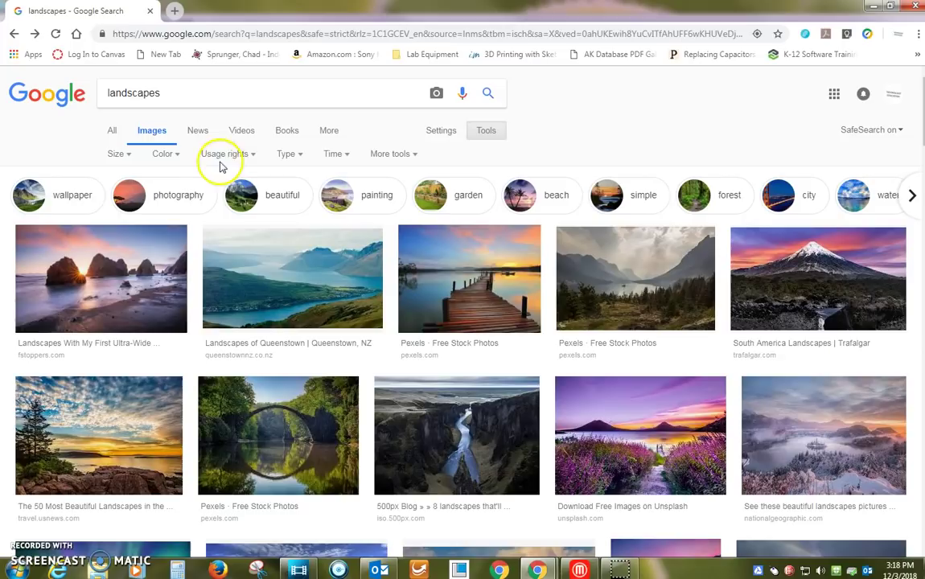
click(120, 153)
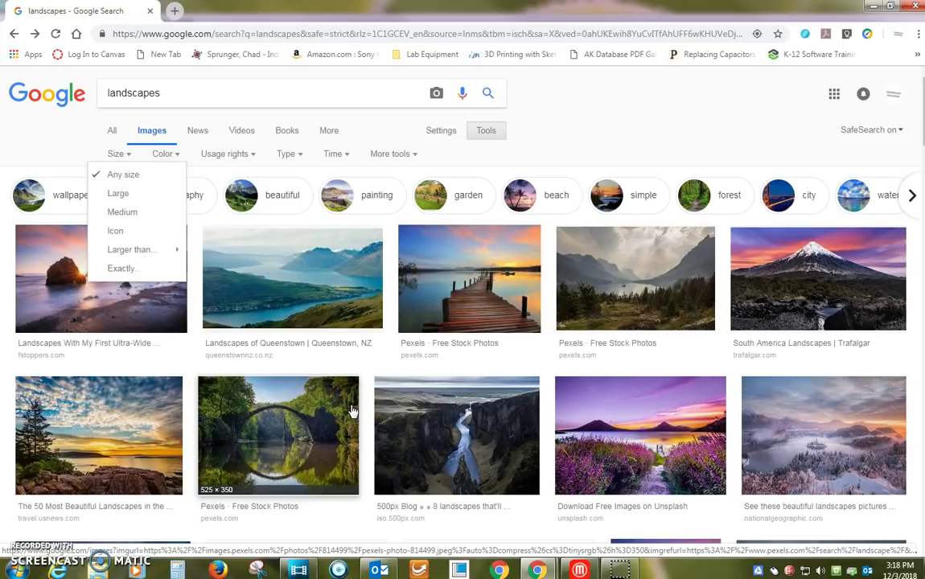
click(122, 195)
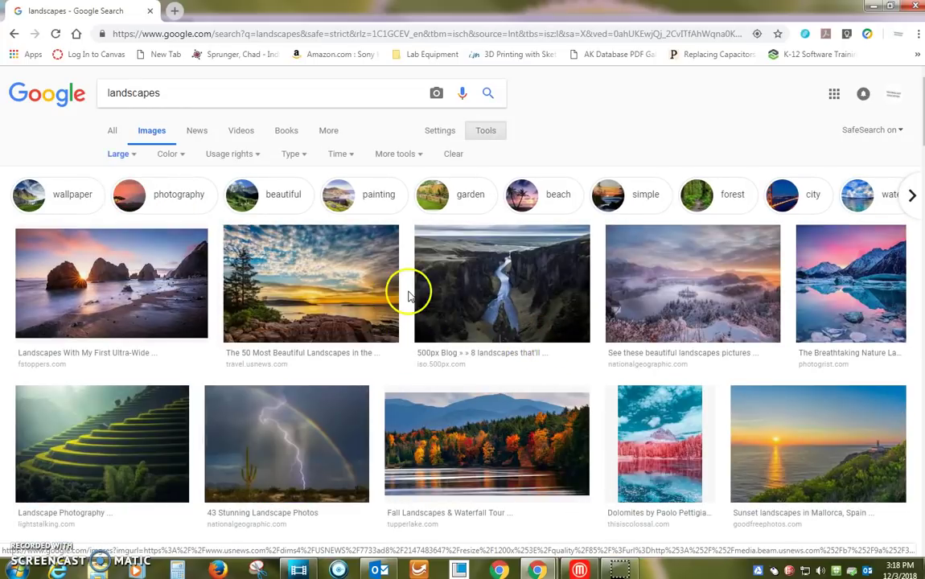
Step: Enlarge the "The 50 Most Beautiful Landscapes" sunset image and start saving it as a file
click(364, 287)
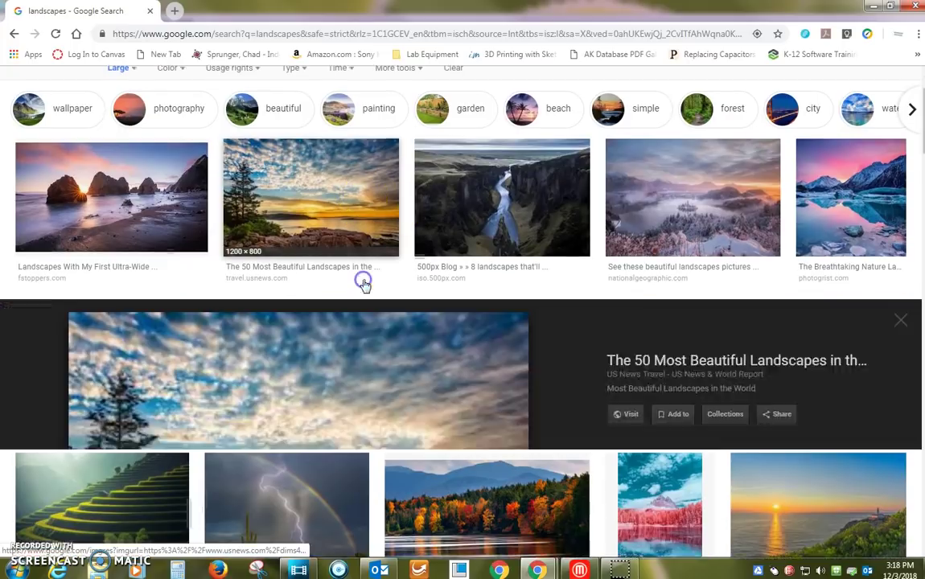
right_click(433, 326)
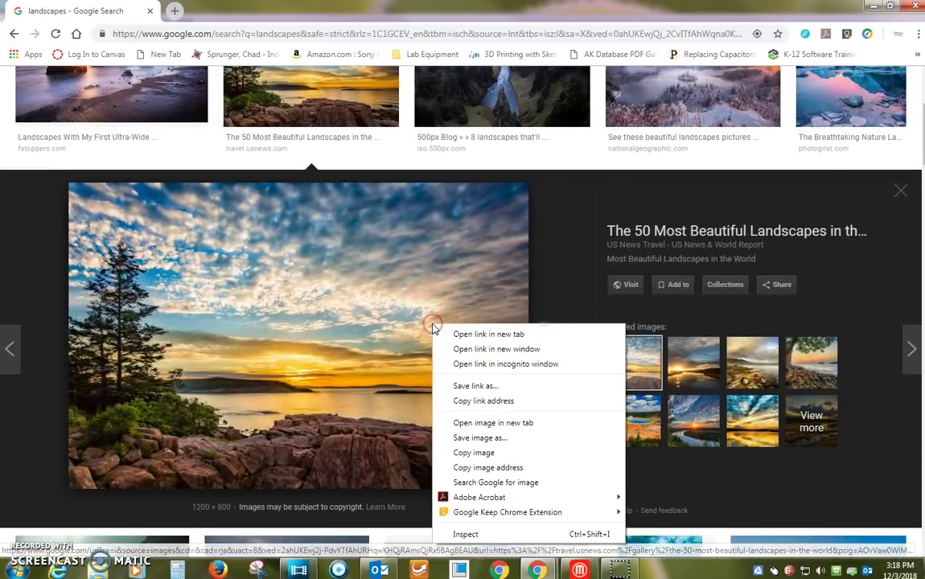
click(483, 439)
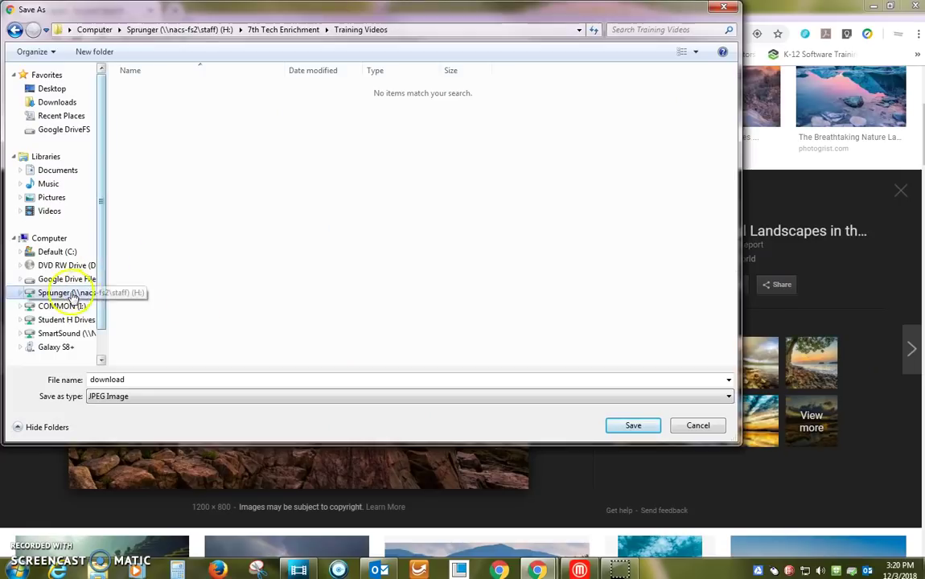
Step: Set the save location to the Training Videos folder inside 7th Tech Enrichment on the H: drive
click(60, 293)
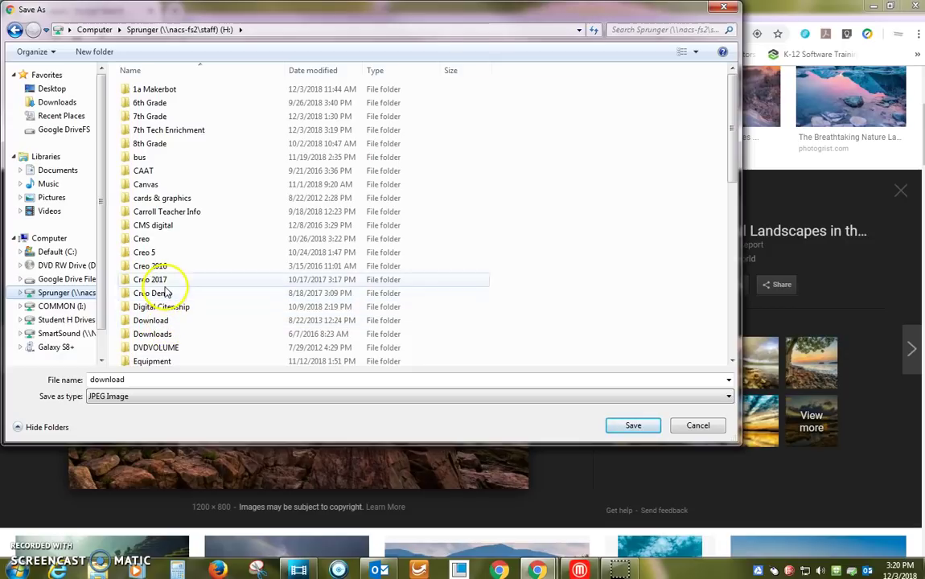
click(183, 279)
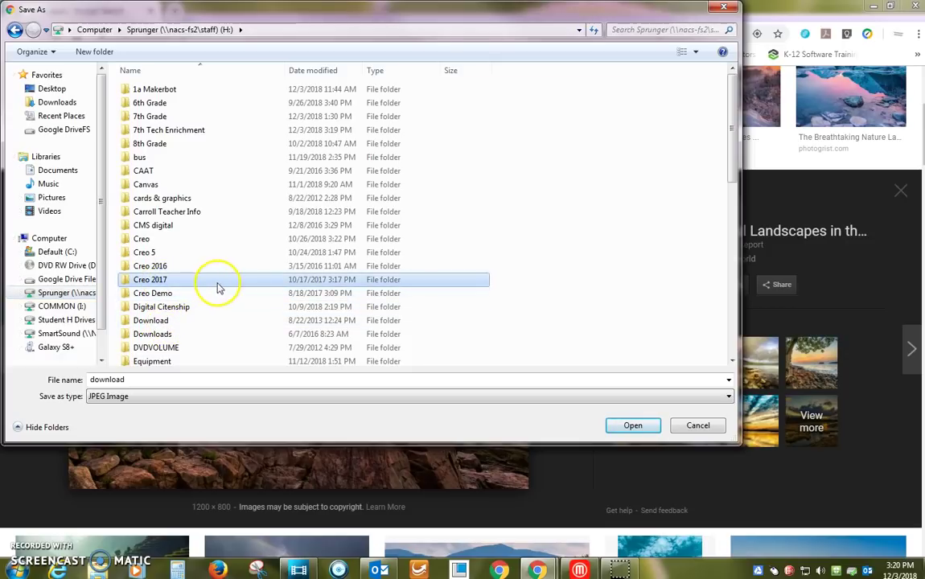
scroll(219, 278, down, 2)
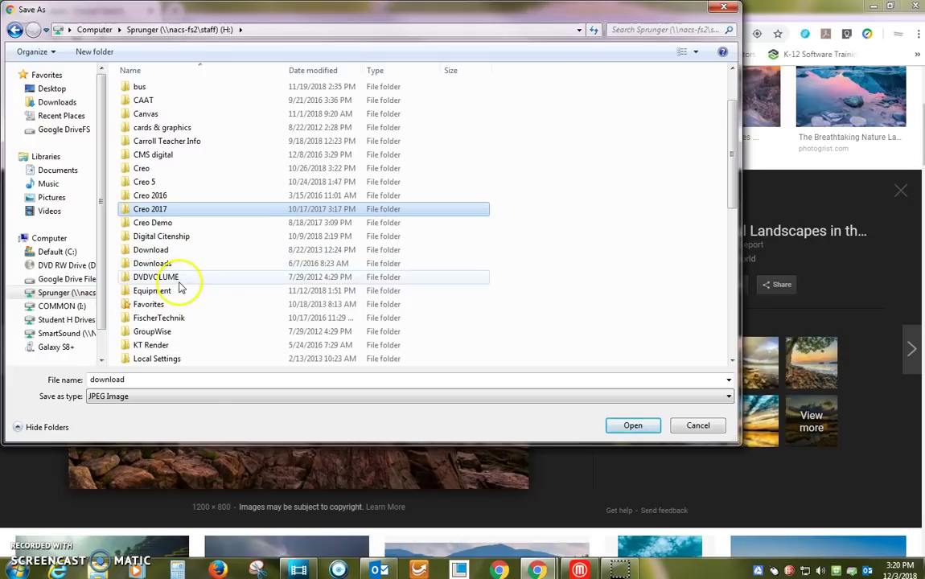
scroll(181, 287, down, 2)
scroll(184, 281, up, 3)
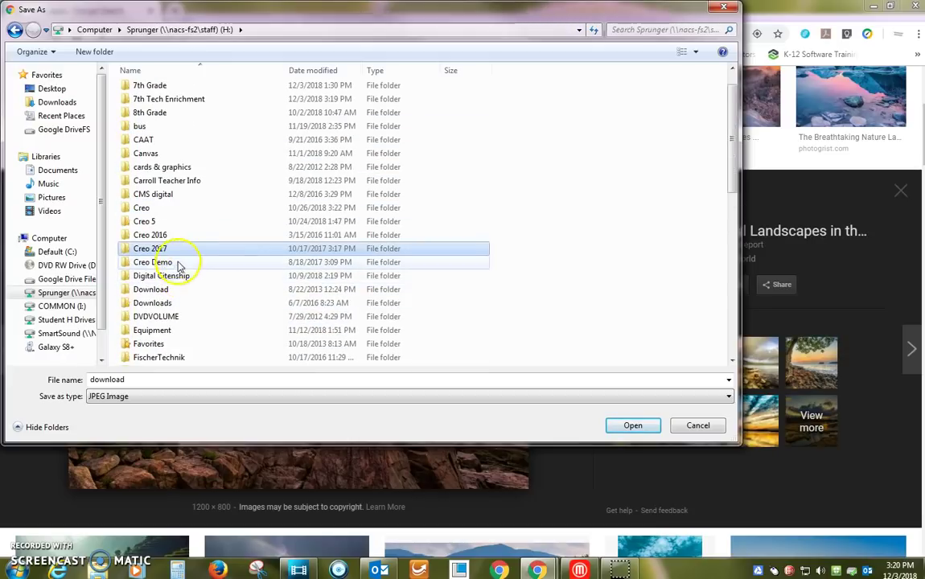
double_click(185, 102)
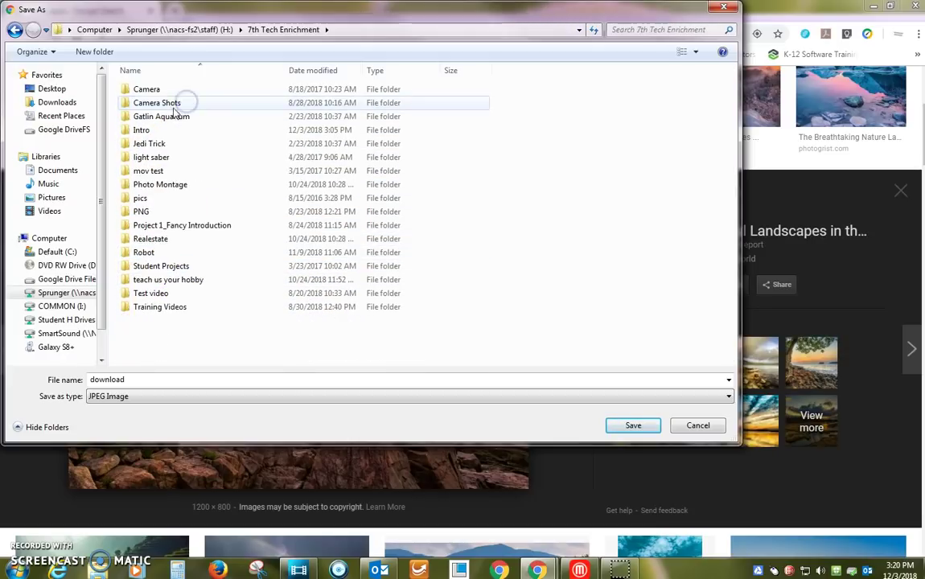
double_click(153, 306)
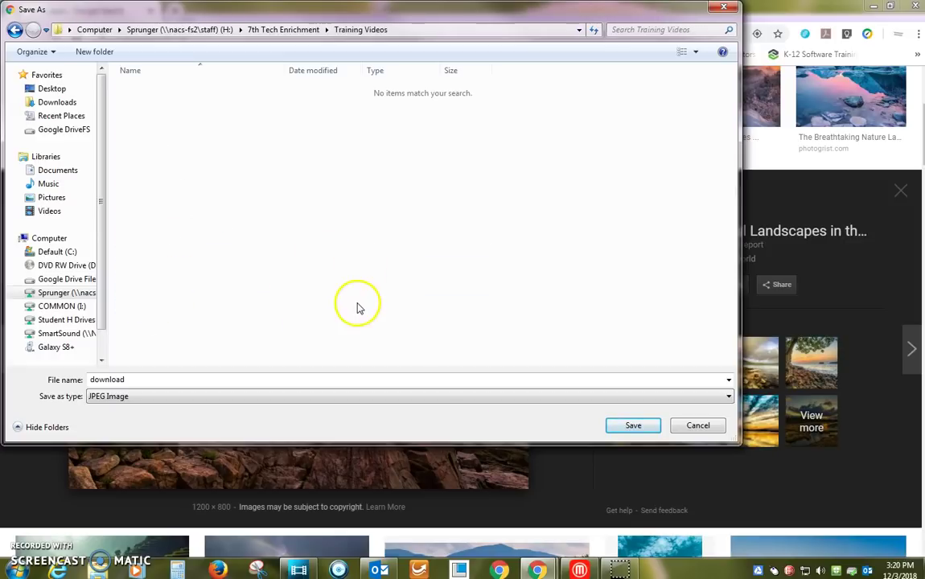
Step: Save the JPEG image under the file name lake and close the enlarged image preview
double_click(291, 378)
drag(392, 17, 478, 46)
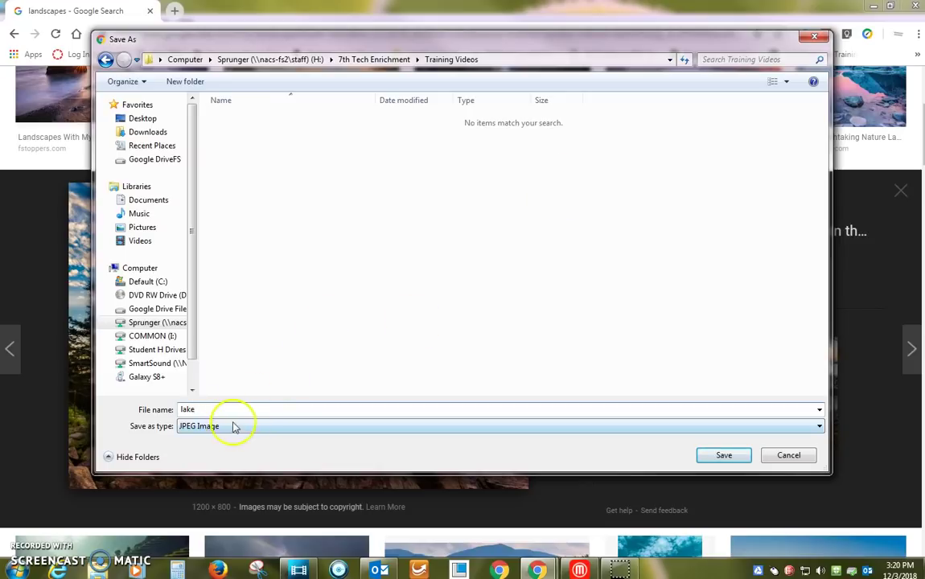
click(706, 456)
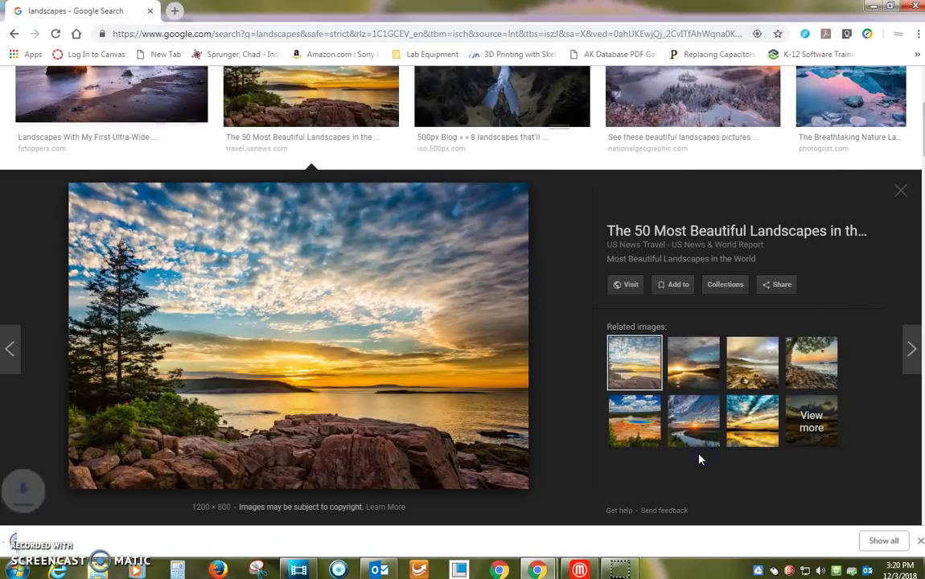
click(902, 189)
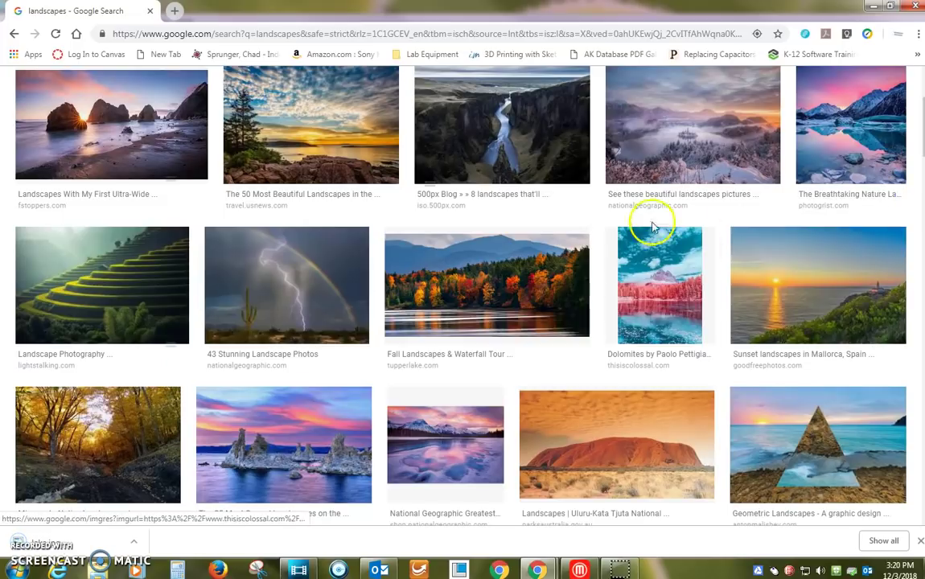
Step: Enlarge the "Landscapes With My First Ultra-Wide" beach image and save it as ocean in the Training Videos folder
click(156, 141)
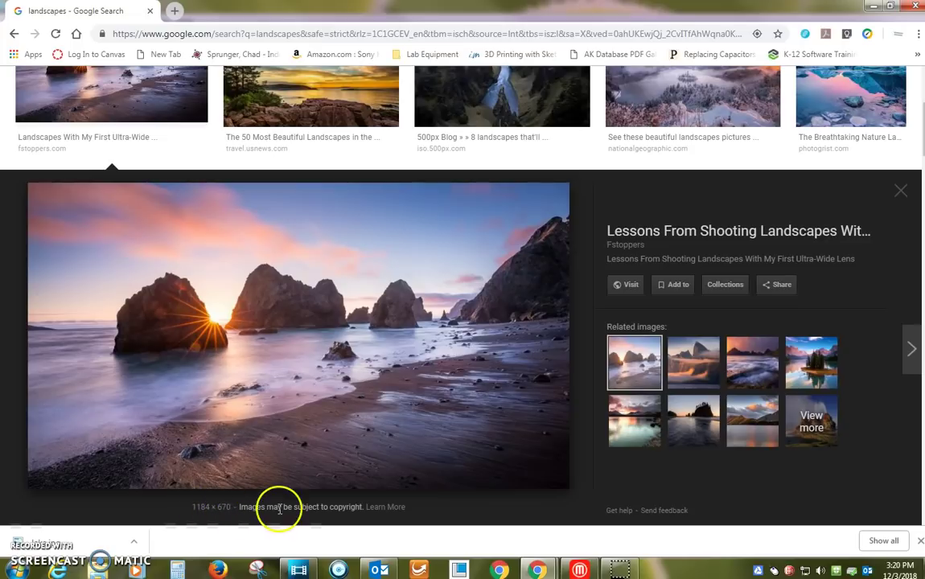
right_click(492, 320)
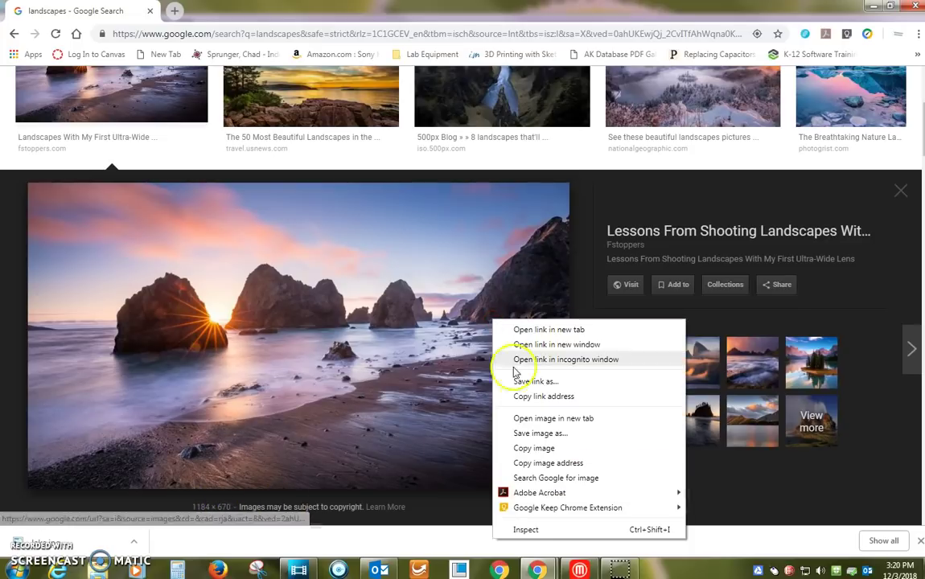
click(542, 435)
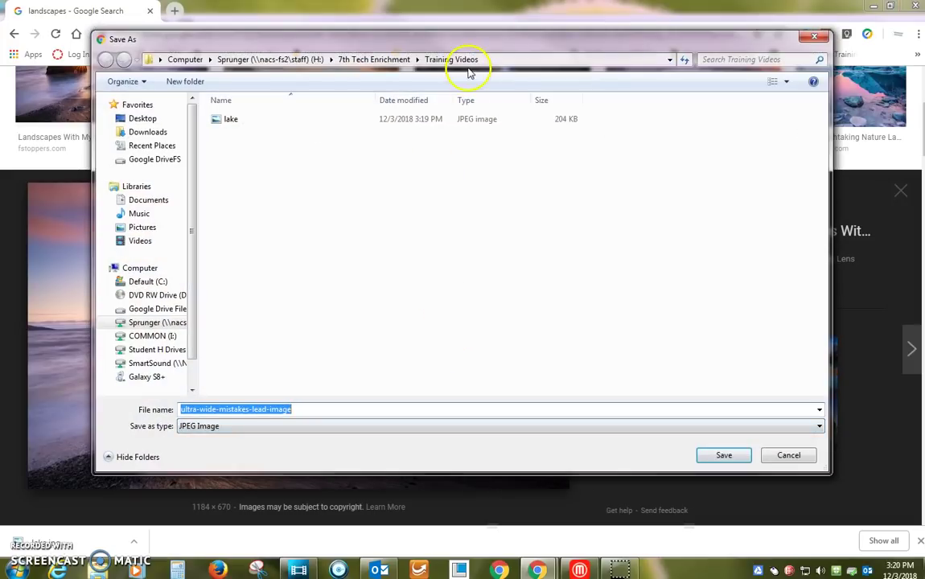
text(ocean)
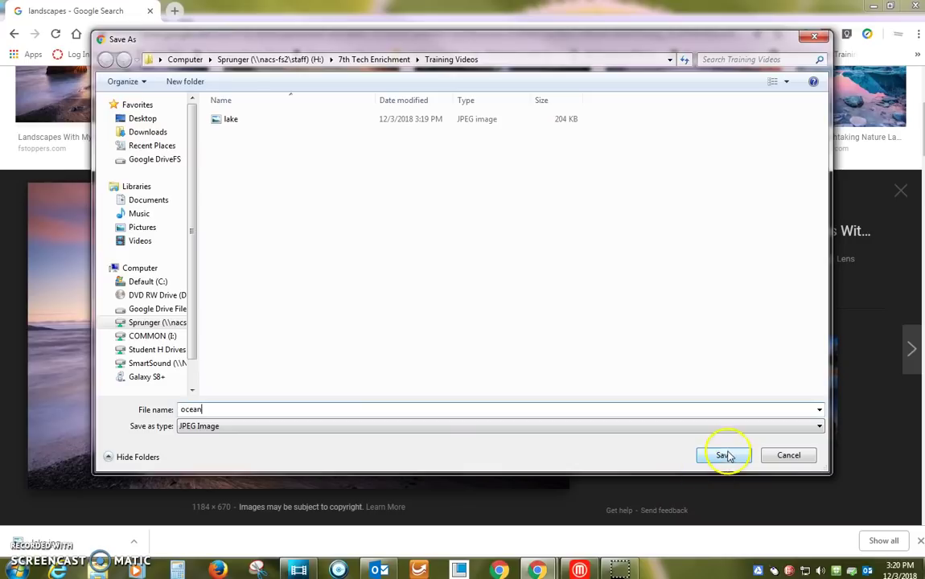
click(725, 456)
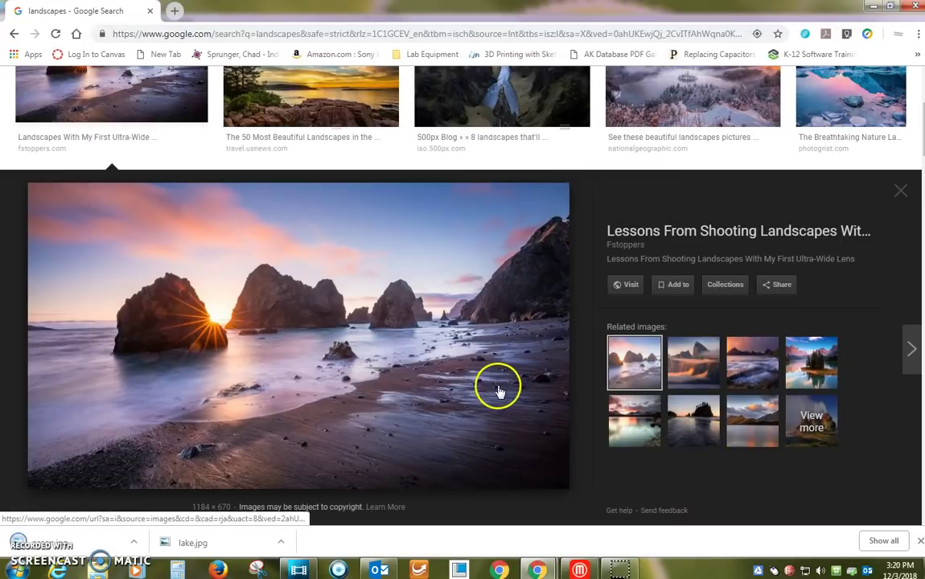
Step: Switch to Movie Studio Platinum and browse for media to add in H: > 7th Tech Enrichment > Training Videos
click(299, 570)
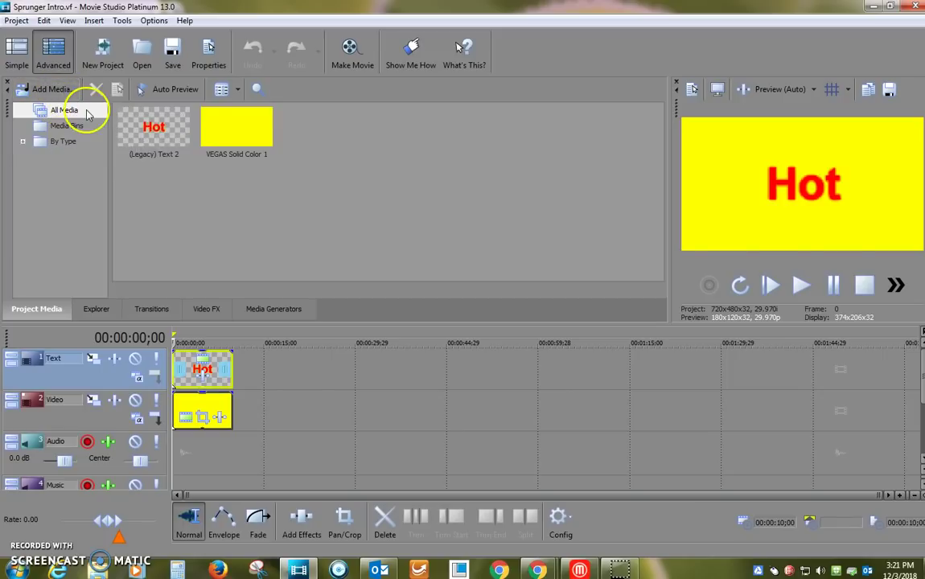
click(16, 21)
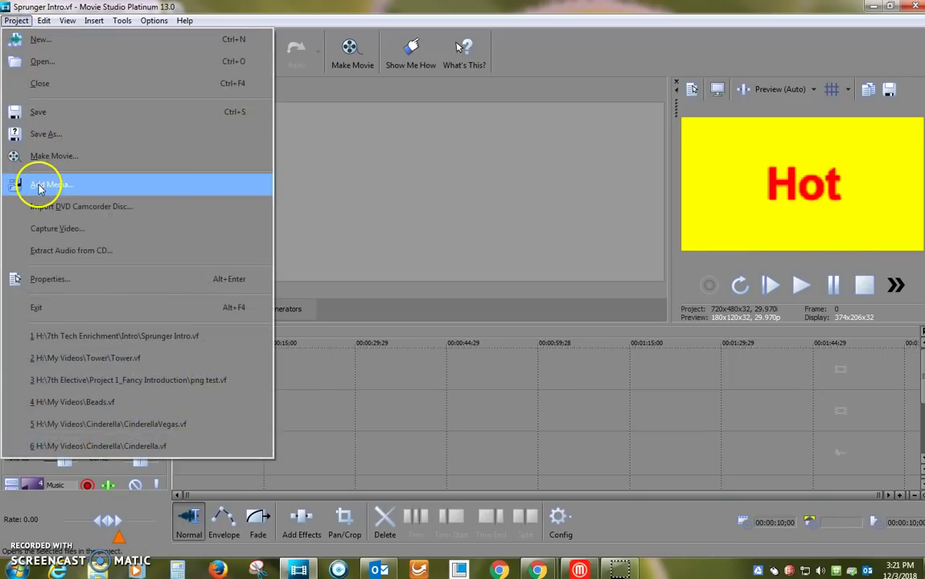
click(320, 190)
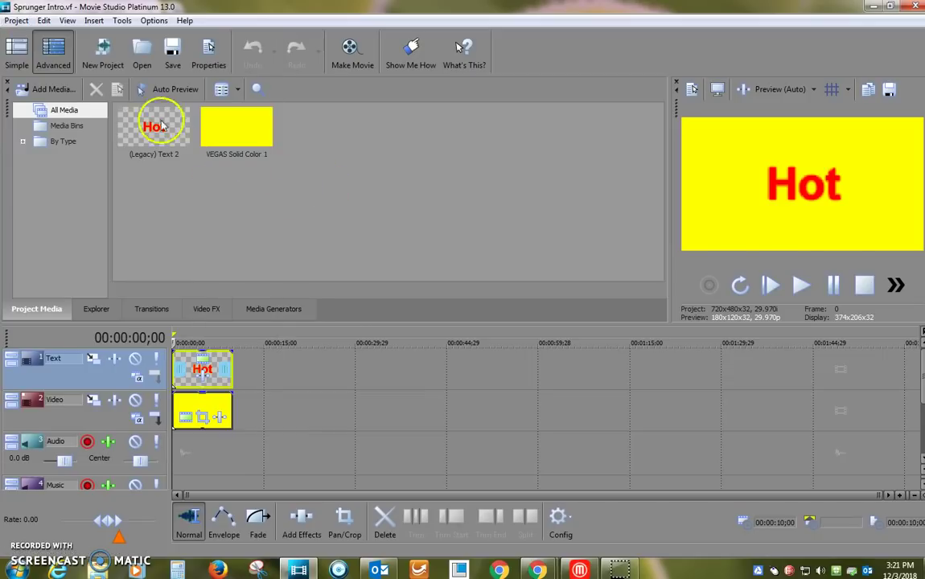
click(53, 89)
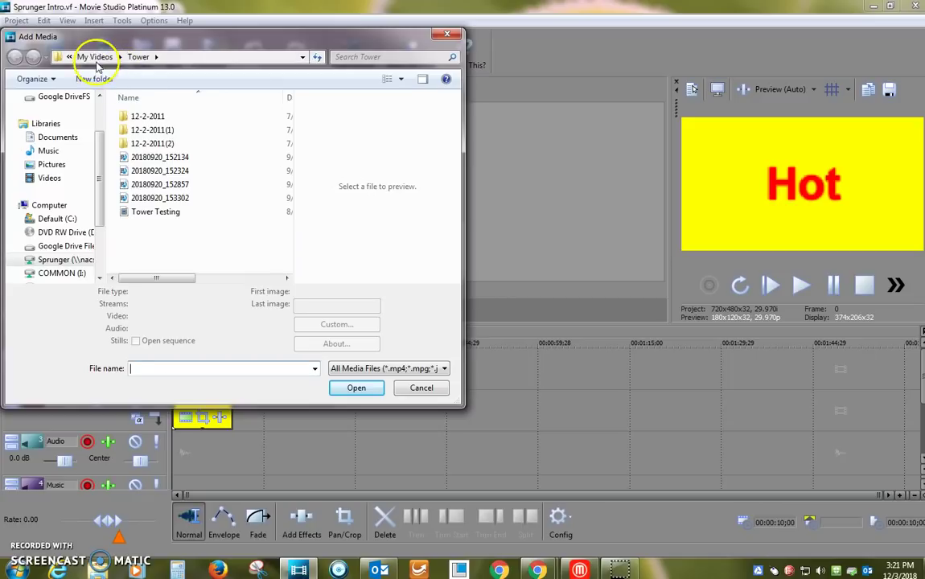
click(74, 257)
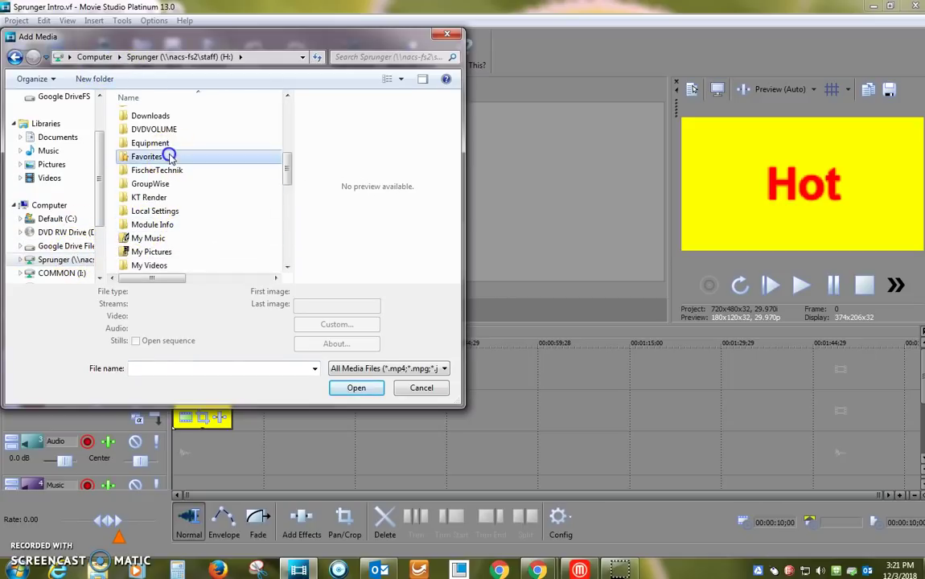
scroll(169, 164, up, 5)
double_click(167, 157)
scroll(169, 211, down, 3)
double_click(157, 225)
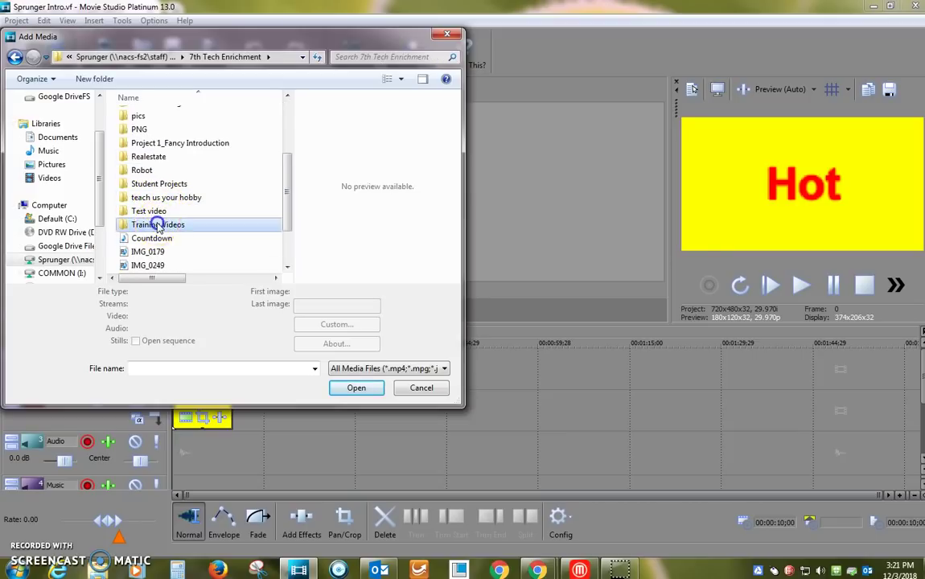
Step: Import the lake and ocean images together into the project media and clear the selection
click(137, 157)
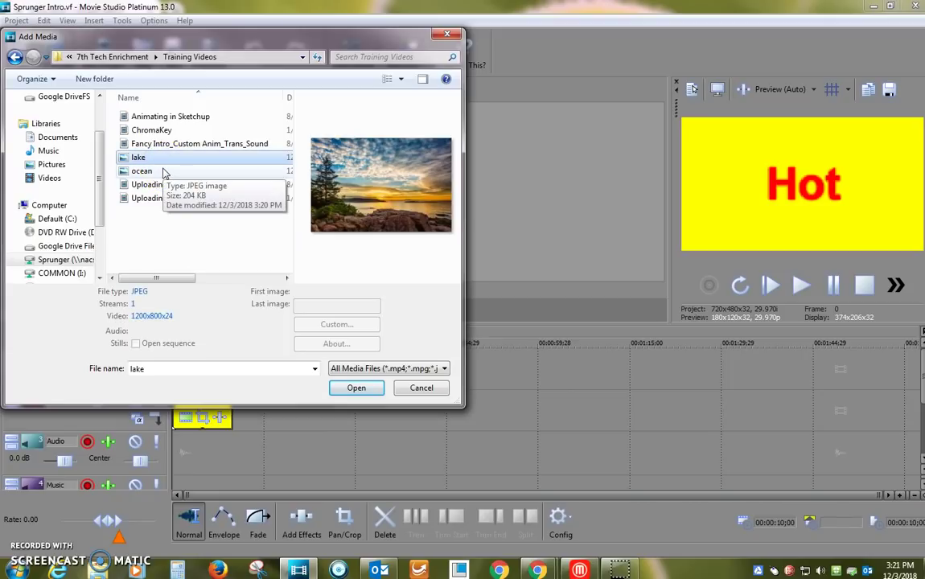
ctrl+click(144, 171)
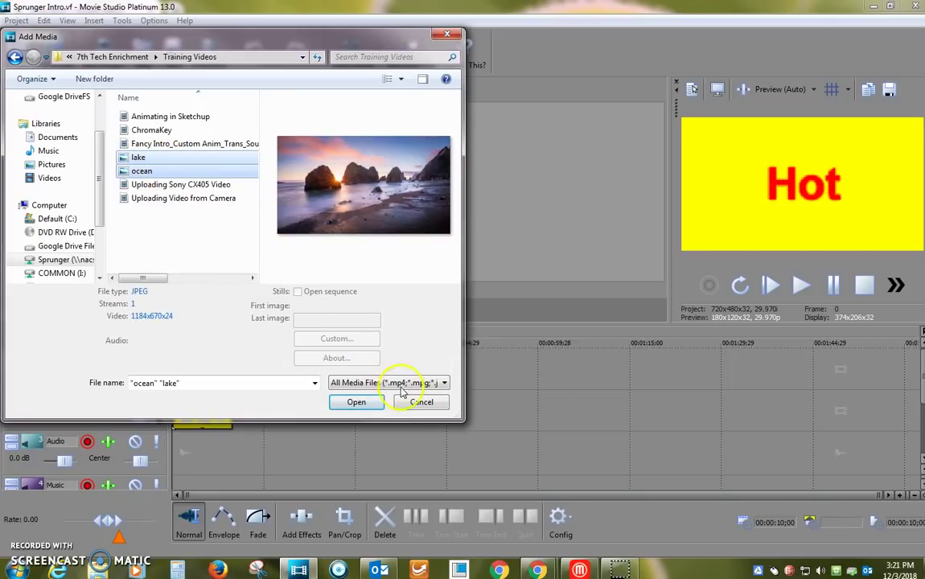
click(356, 402)
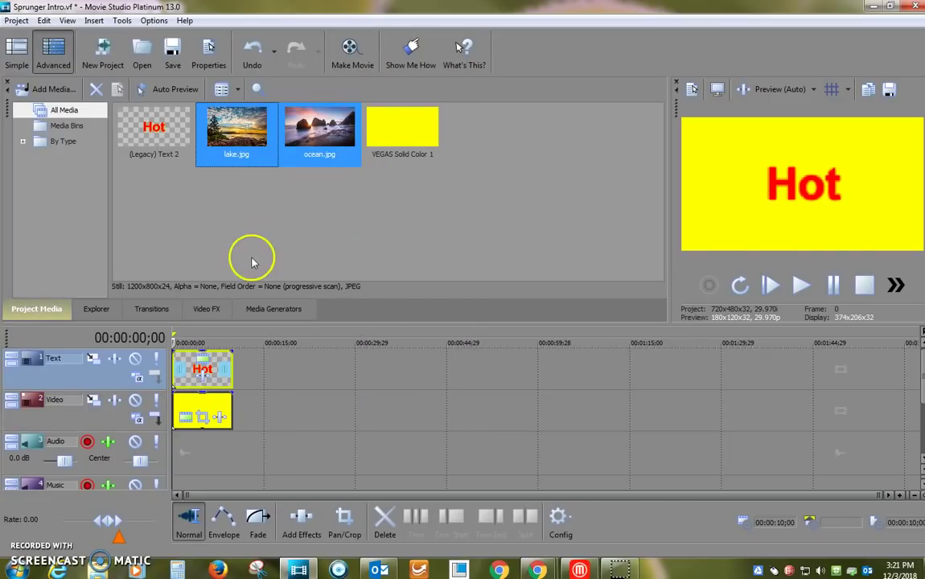
click(288, 231)
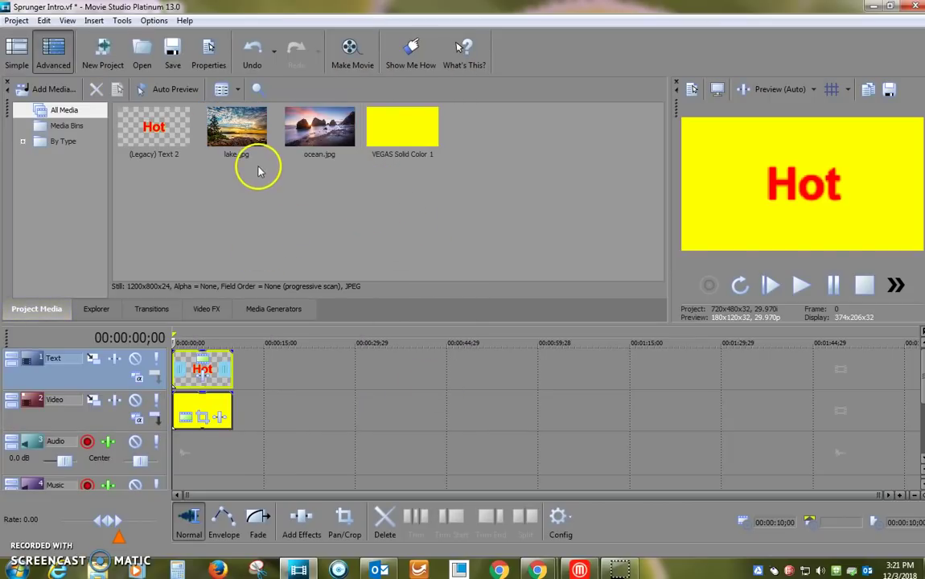
Step: Place lake.jpg on the Text track directly after the Hot text clip
drag(237, 137, 238, 145)
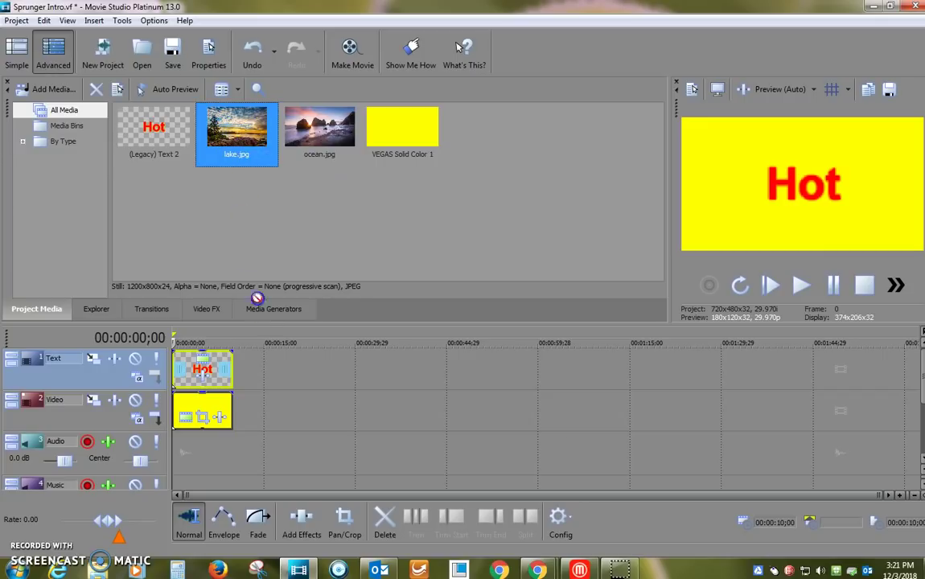
drag(245, 370, 247, 394)
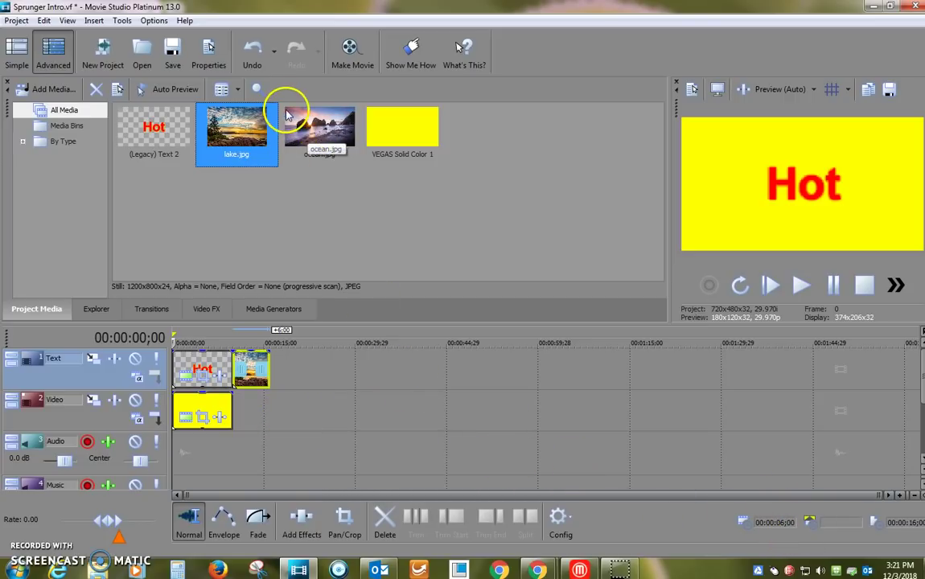
Step: Place ocean.jpg on the Text track directly after the lake clip and enlarge the video preview
drag(325, 135, 277, 369)
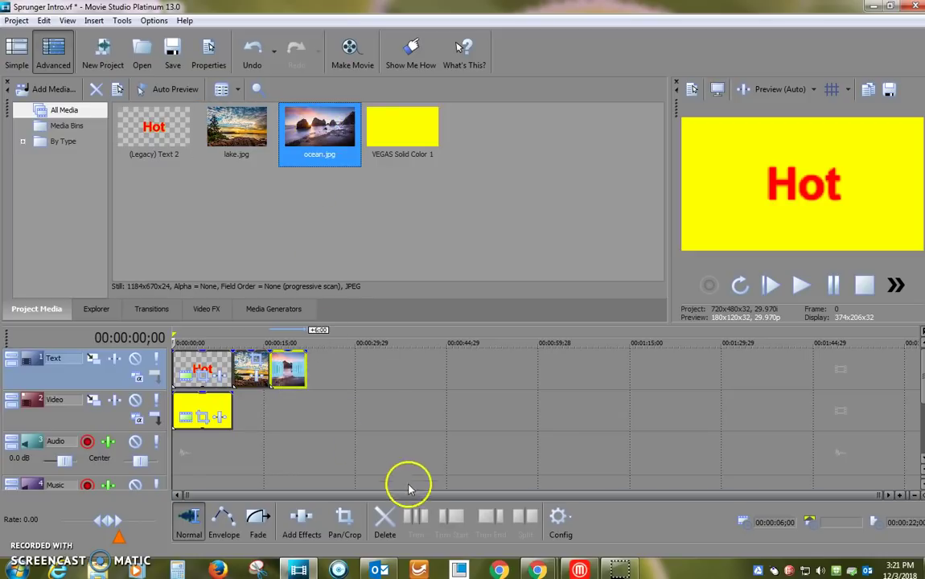
click(255, 406)
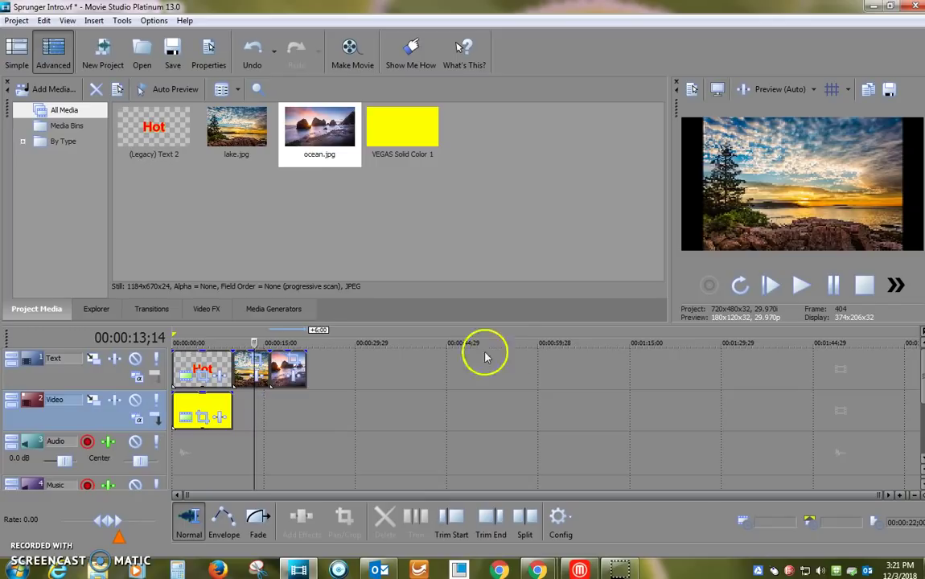
drag(674, 214, 517, 215)
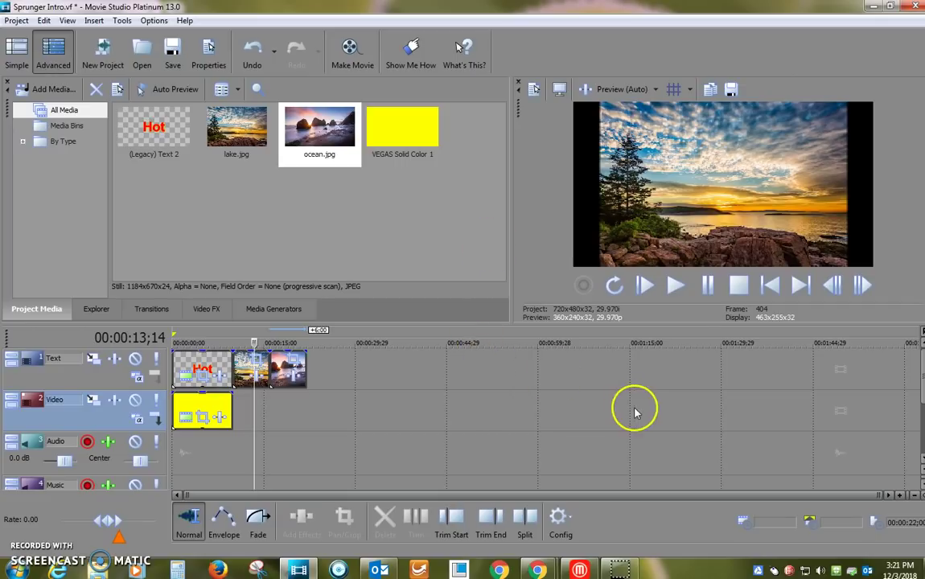
Step: Play back the straight cut from the lake clip to the ocean clip and park the playhead where they meet
click(675, 286)
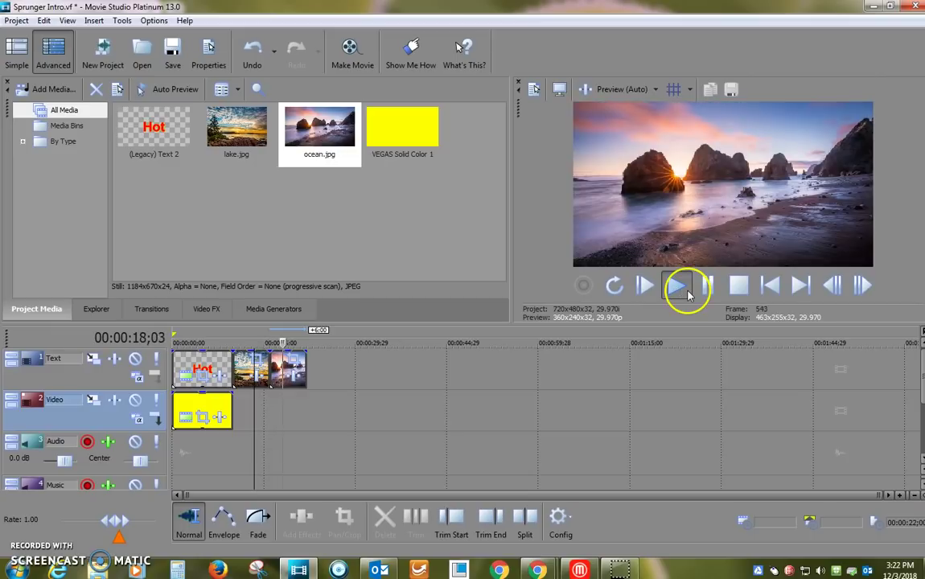
click(708, 285)
click(269, 406)
scroll(269, 406, up, 3)
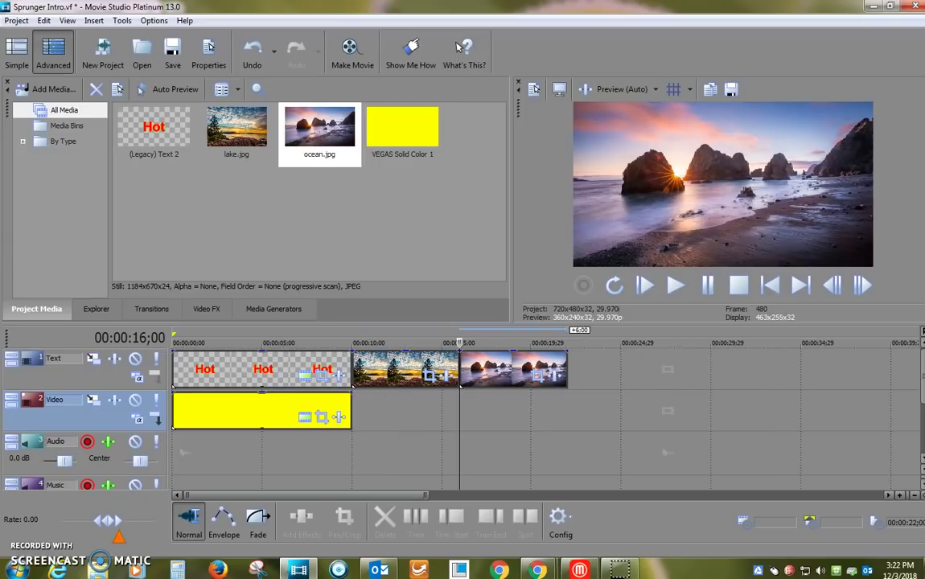
Step: Switch to the Training Video 2 assignment in Chrome, highlight "transitions" in its topic list, and return to Movie Studio
click(499, 569)
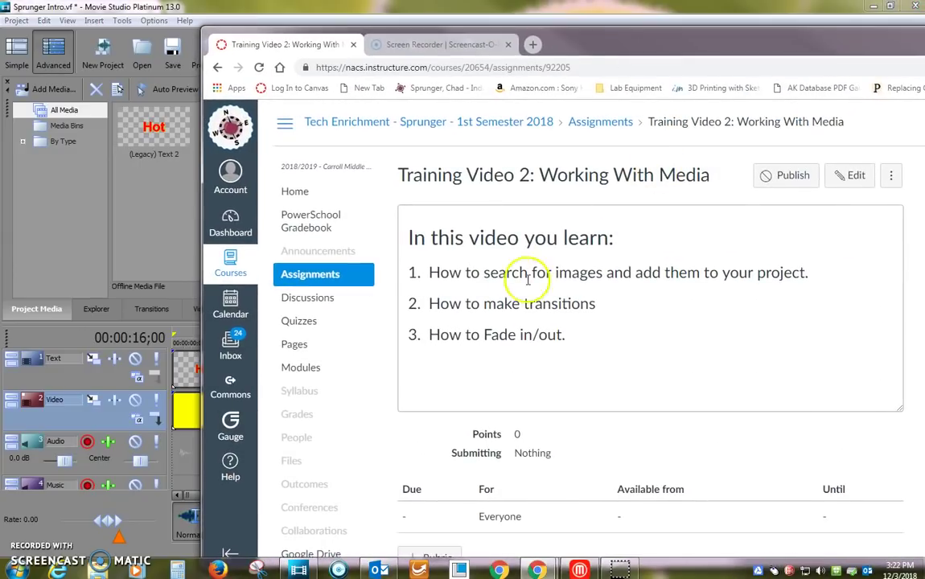
drag(595, 304, 575, 308)
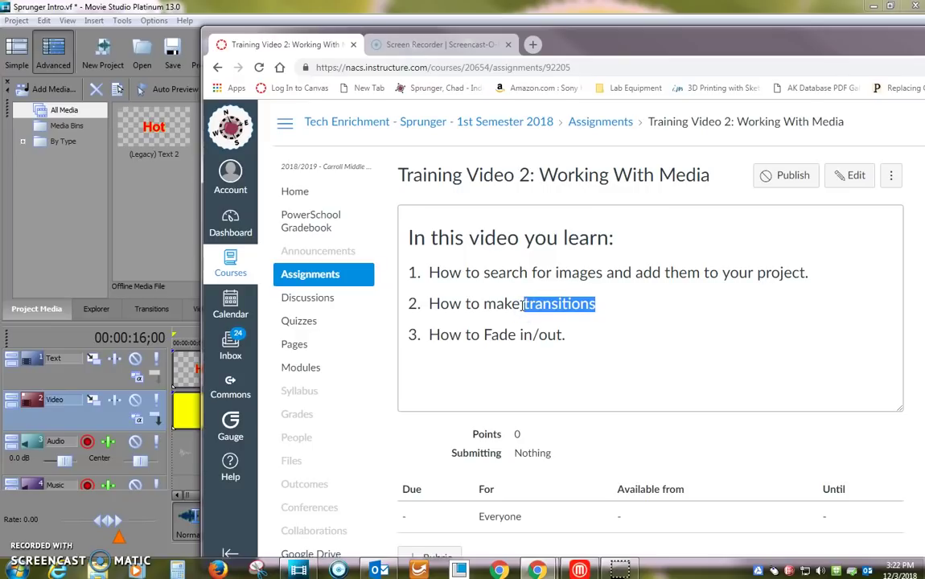
drag(674, 48, 924, 53)
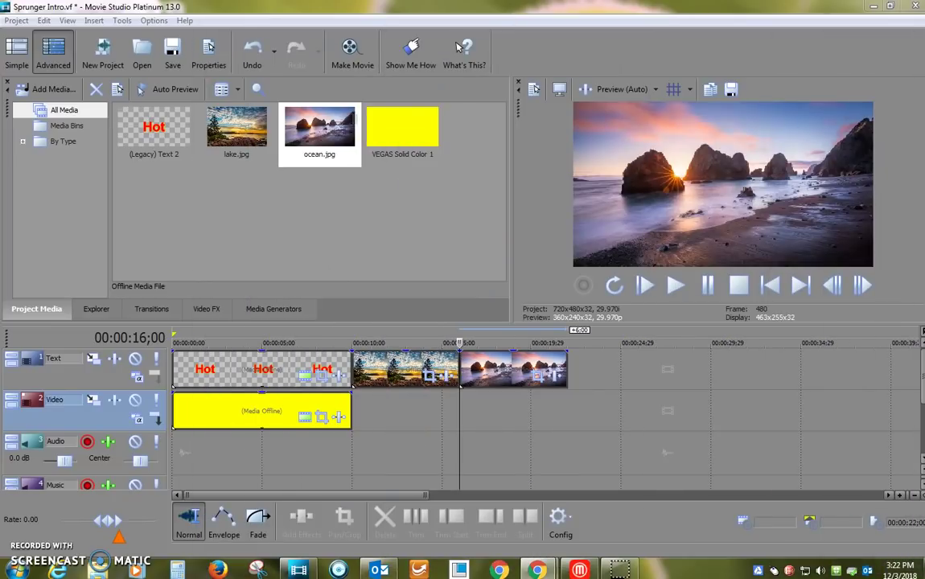
Step: Move the ocean clip earlier so it overlaps the end of the lake clip, forming a 2:00 crossfade
click(486, 406)
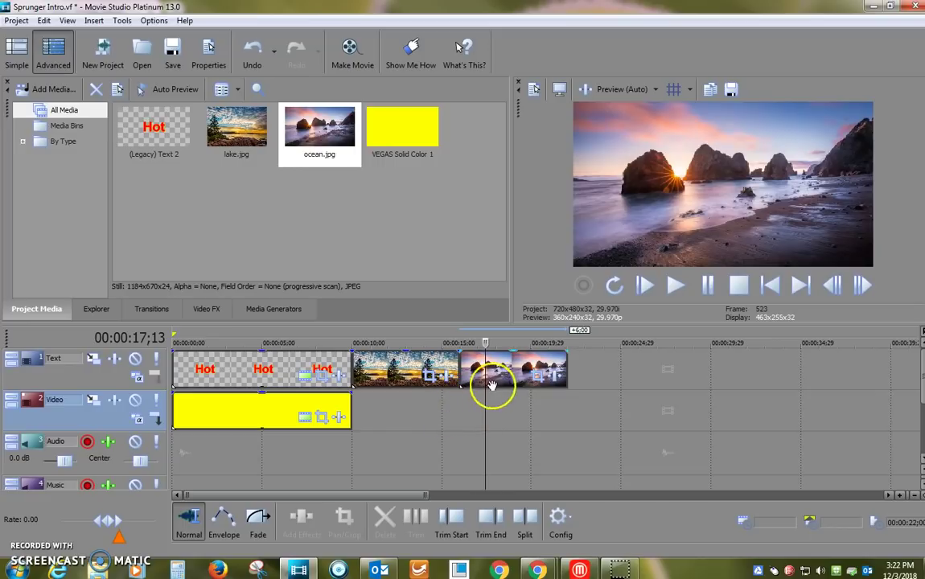
click(419, 412)
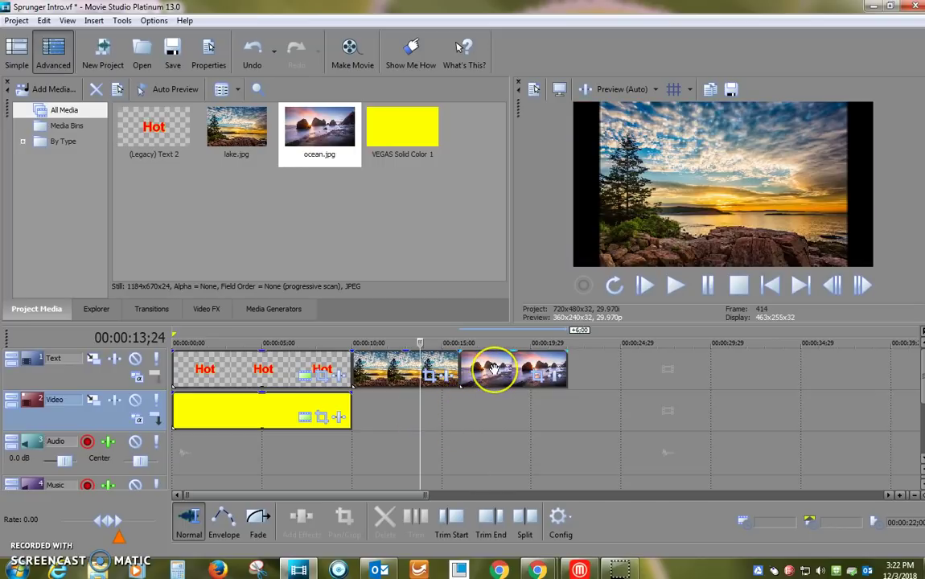
drag(498, 369, 485, 369)
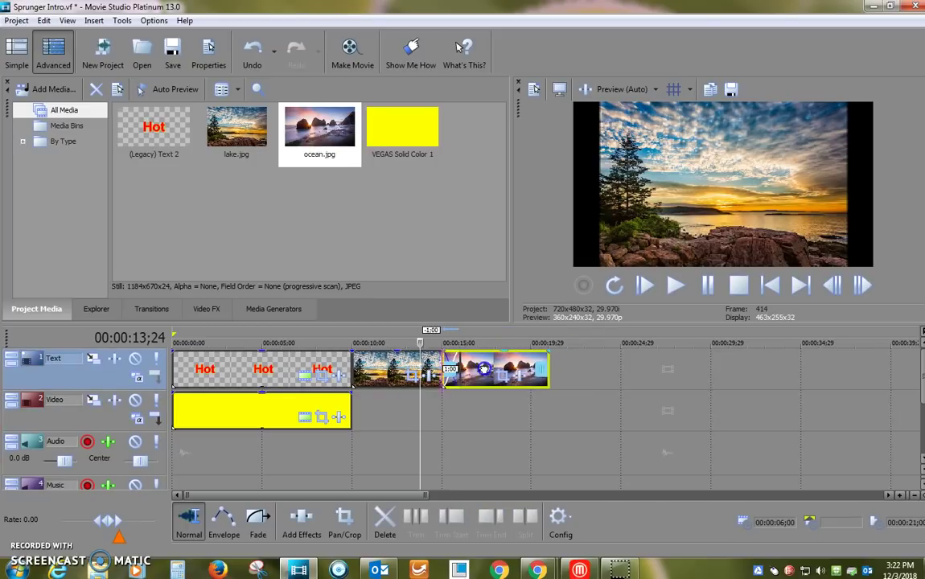
drag(475, 369, 463, 369)
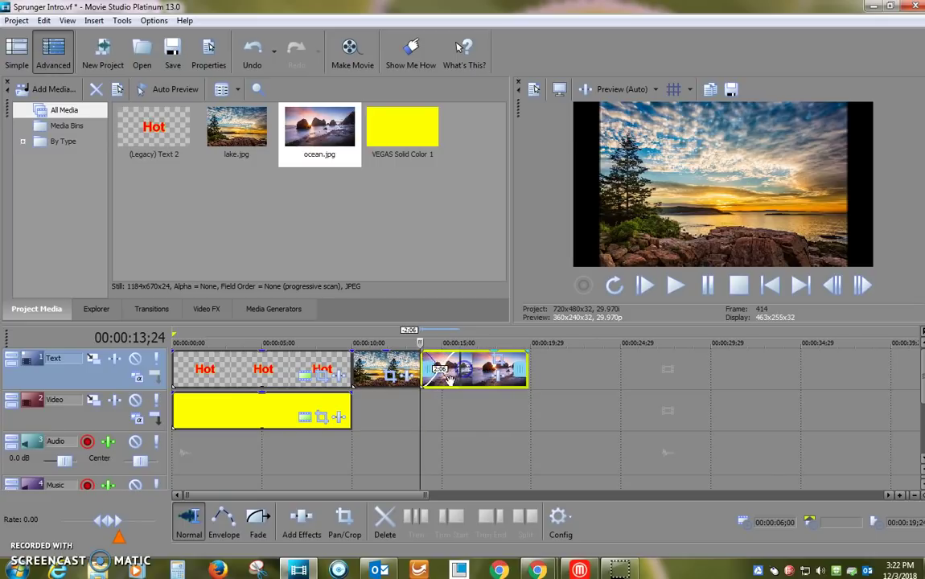
scroll(450, 378, up, 4)
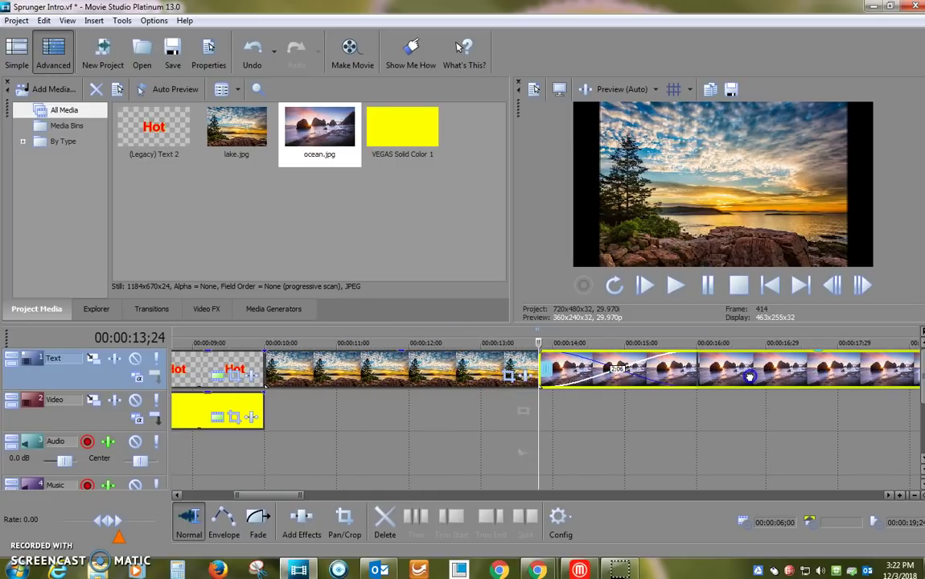
drag(753, 375, 766, 375)
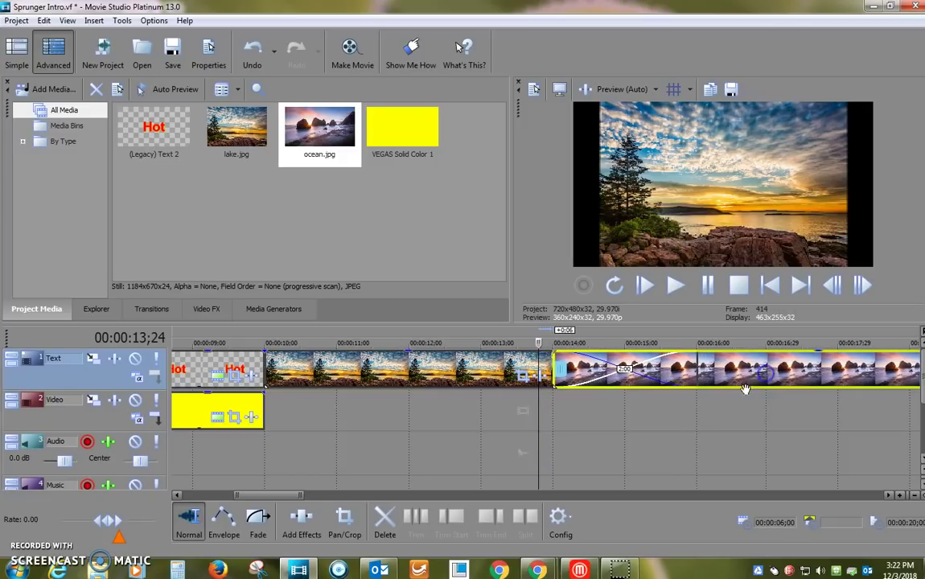
click(591, 423)
scroll(498, 385, down, 4)
scroll(507, 388, up, 3)
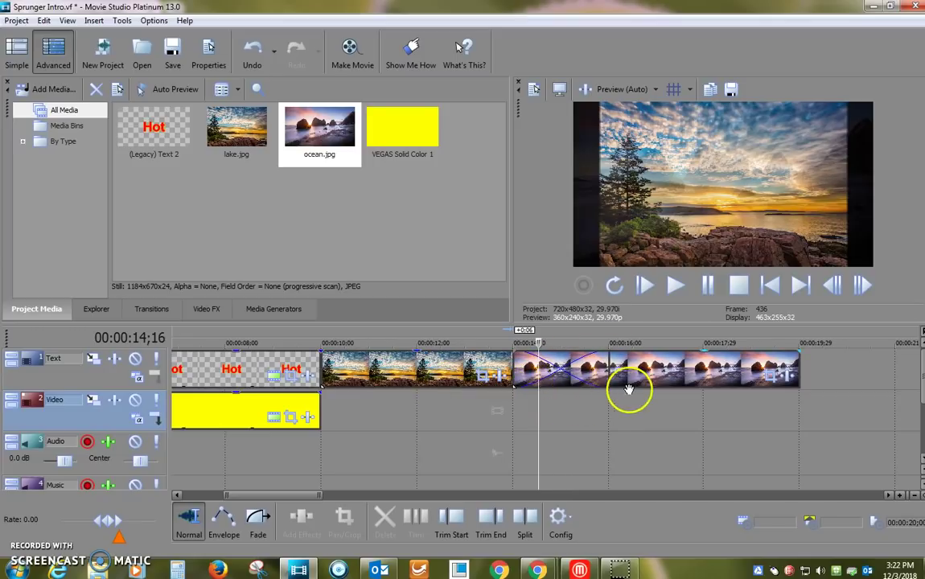
Step: Play back the crossfade from the lake clip into the ocean clip and pause after it
click(587, 396)
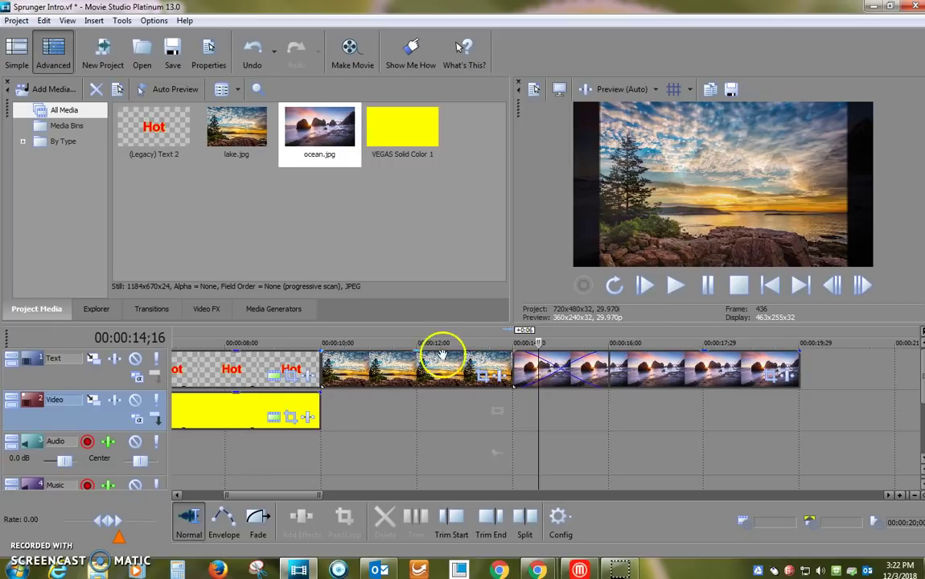
click(441, 414)
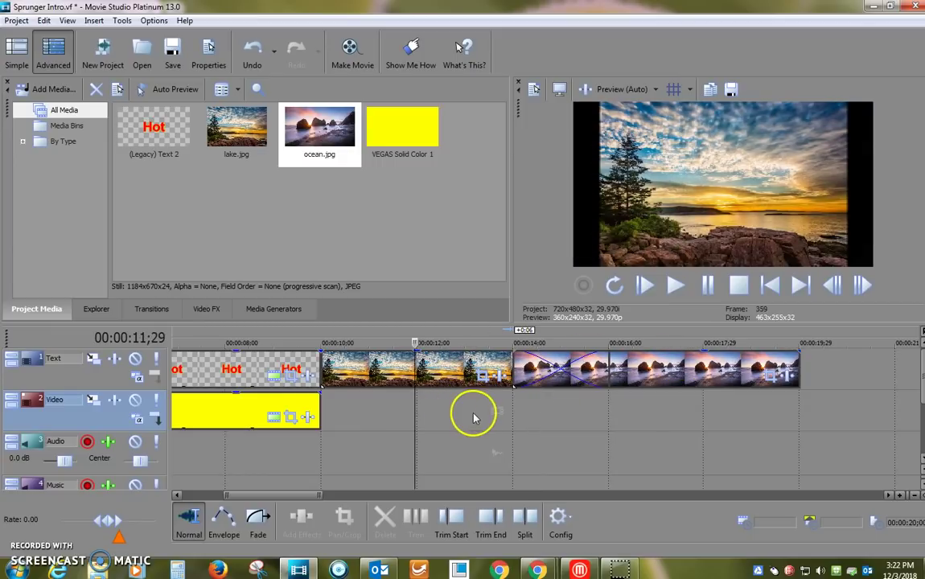
click(675, 285)
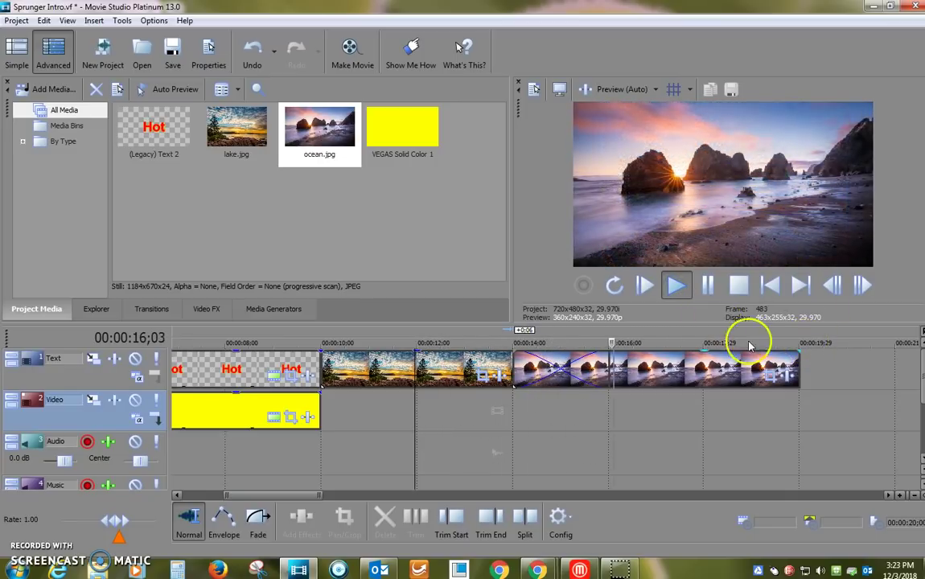
click(706, 285)
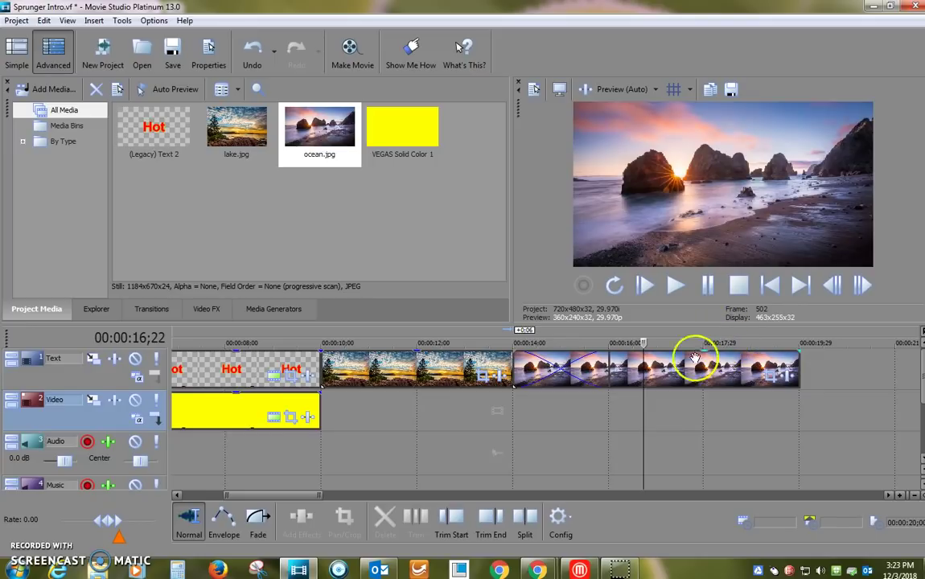
Step: Crop the lake clip with the 1.85:1 Academy aspect ratio Pan/Crop preset so it fills the frame better
click(471, 372)
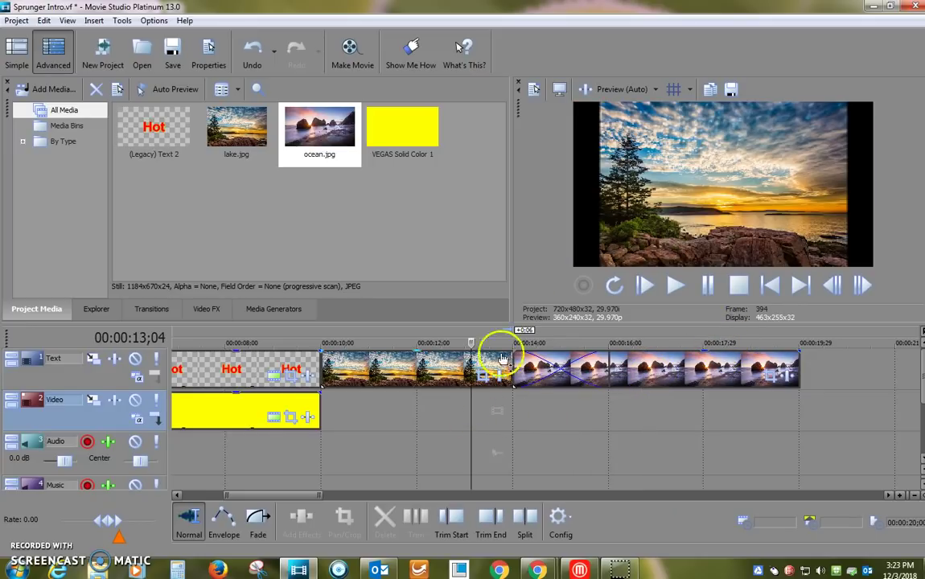
click(436, 406)
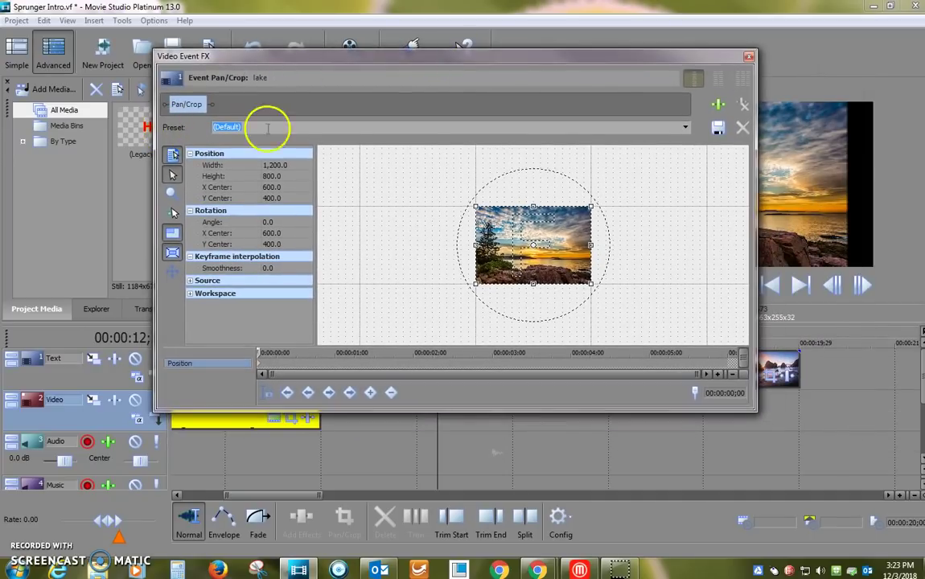
click(685, 128)
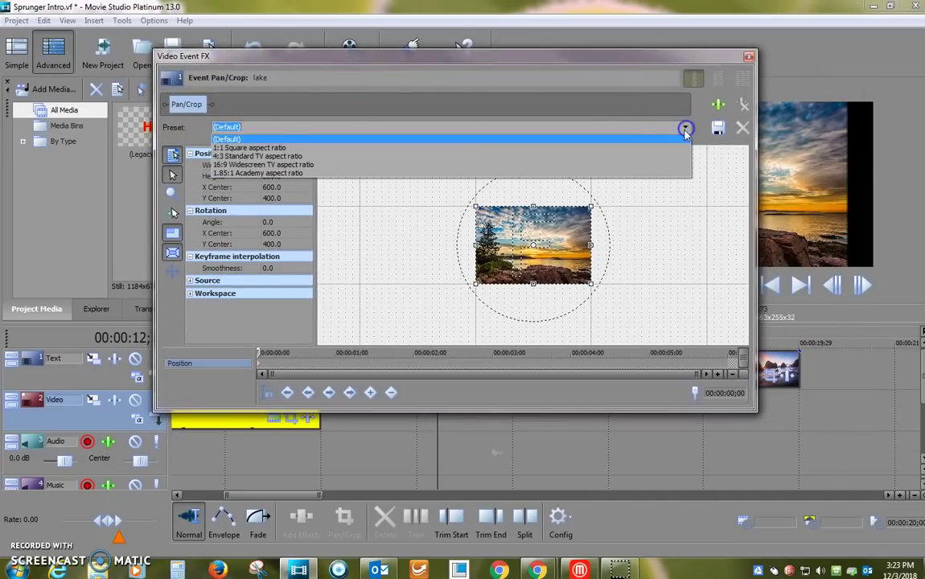
click(614, 165)
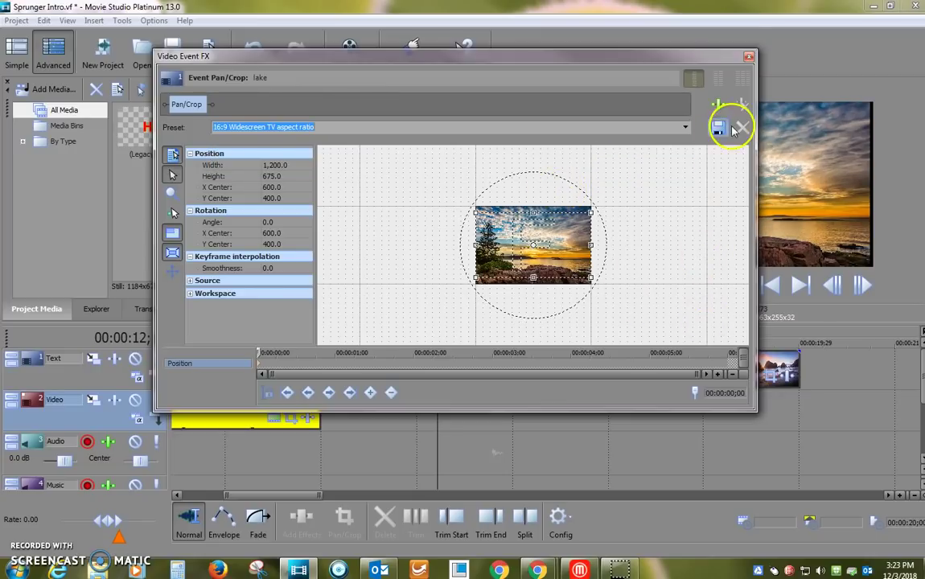
click(685, 129)
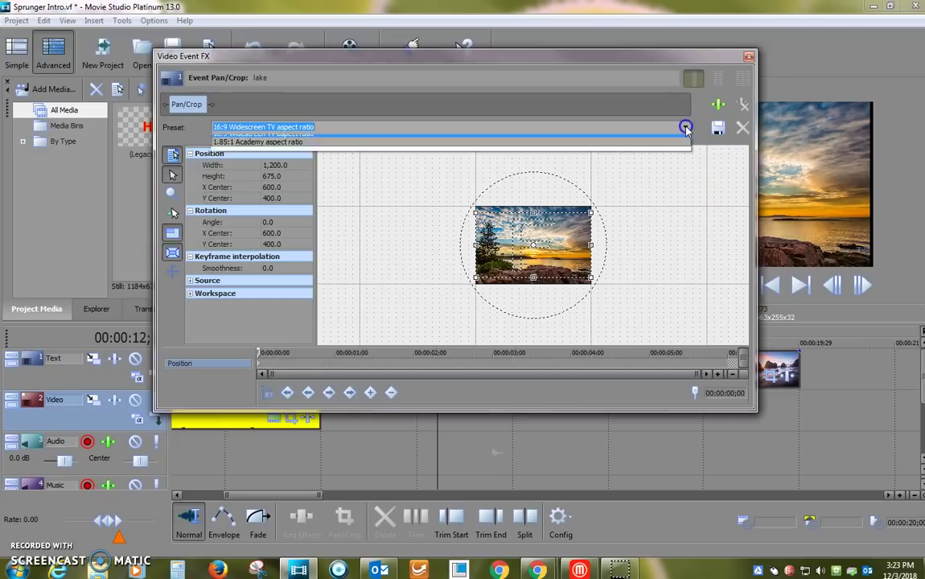
click(610, 174)
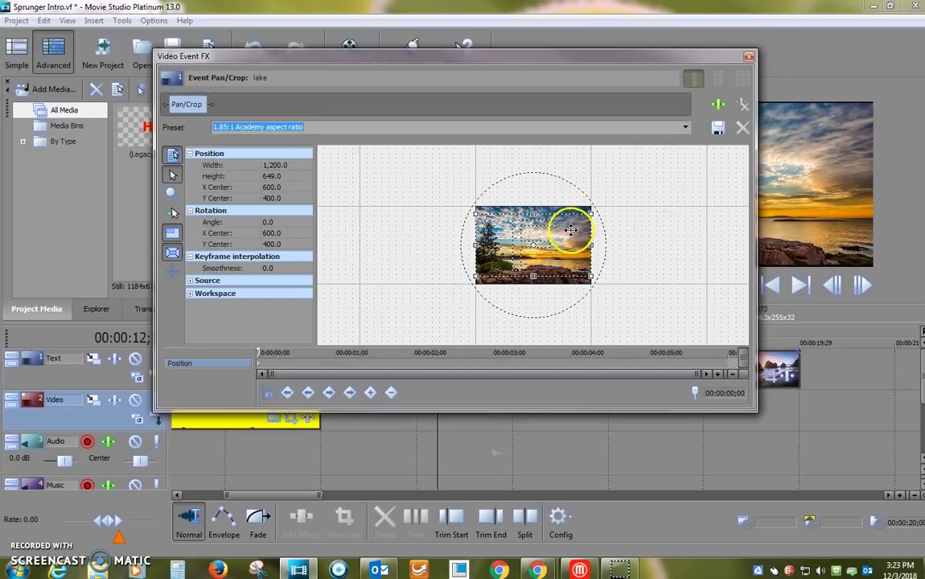
click(749, 57)
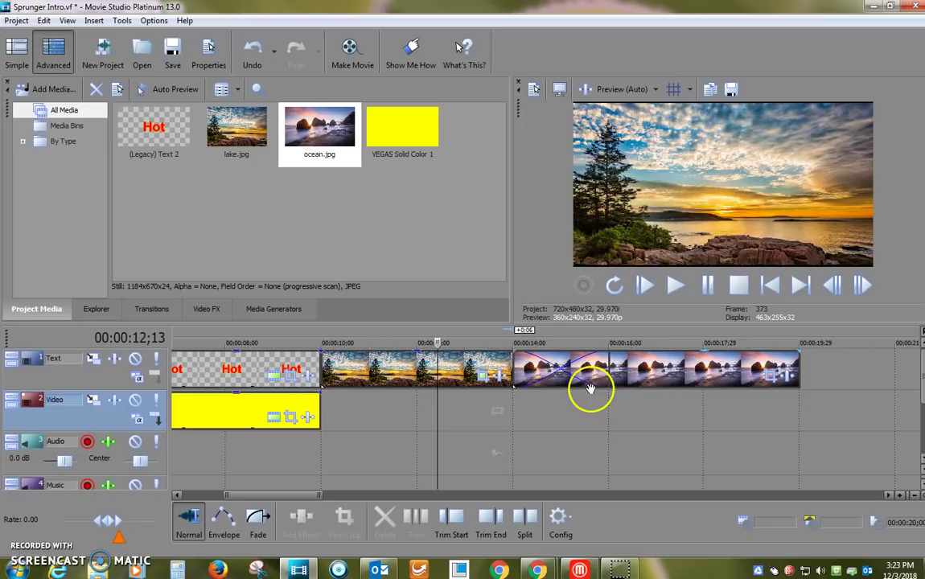
Step: Browse the transitions and apply the 3D Fly In/Out Spin Away preset to the overlap between the lake and ocean clips
click(161, 310)
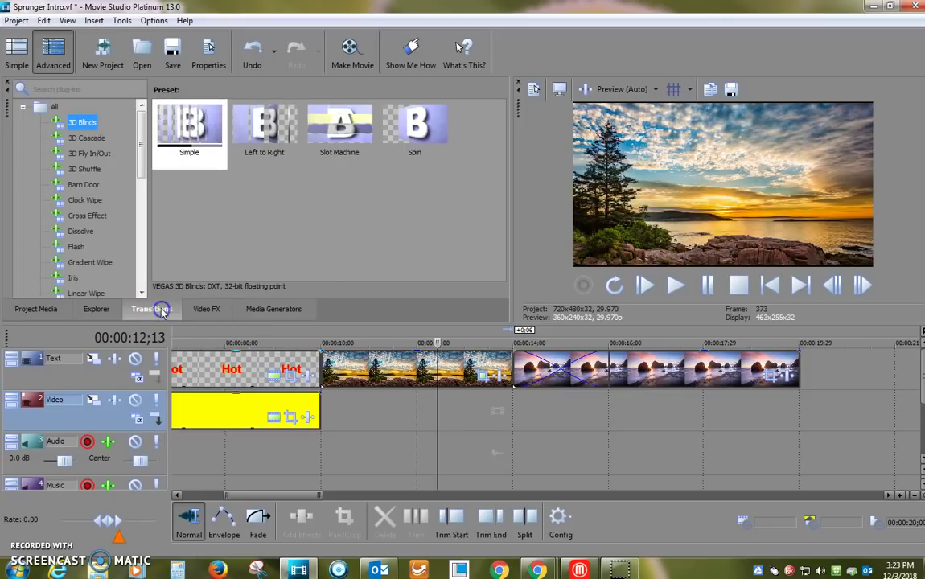
click(83, 185)
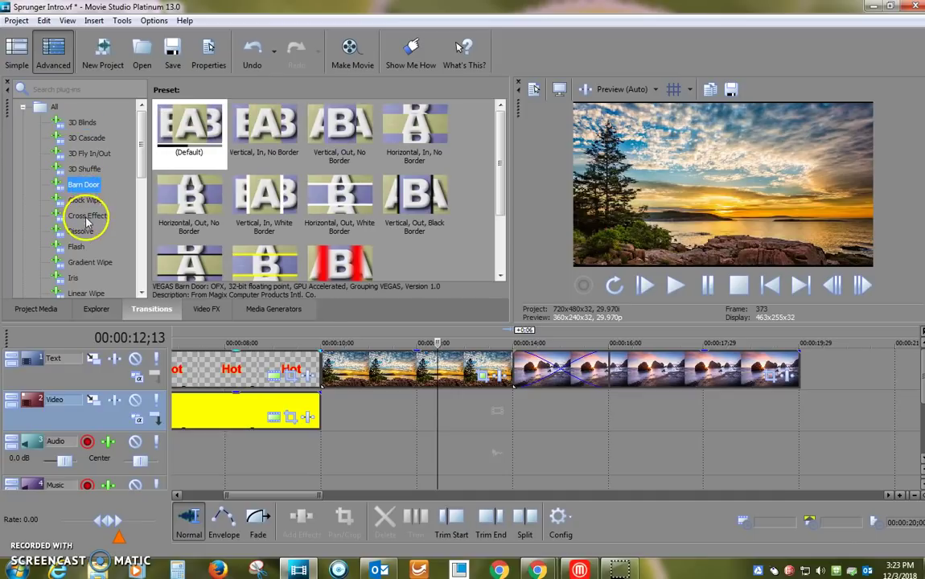
click(81, 231)
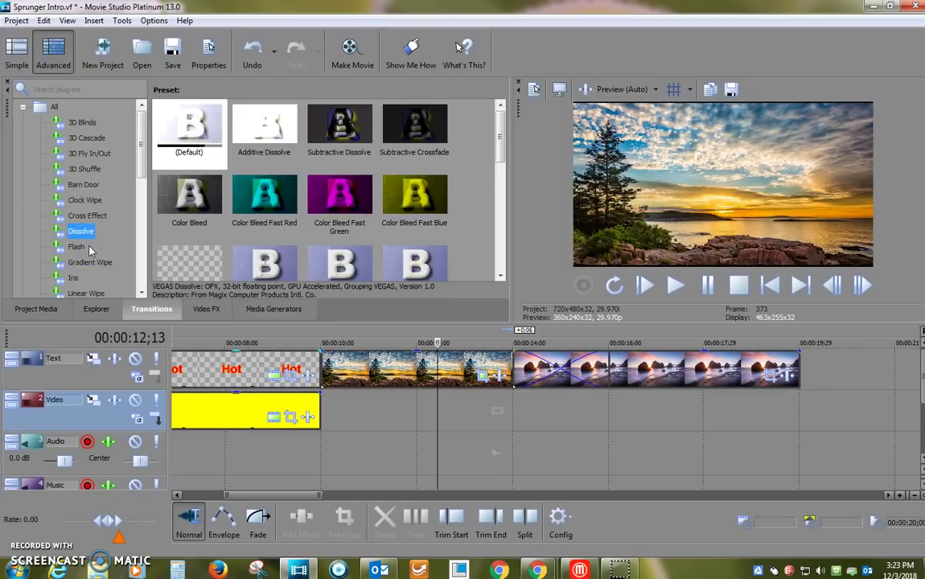
click(90, 152)
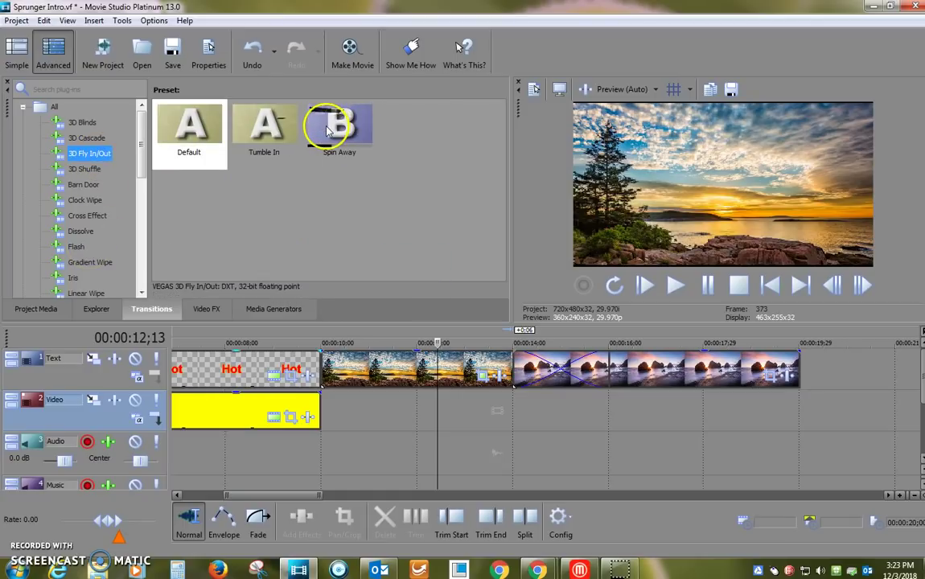
drag(328, 131, 348, 147)
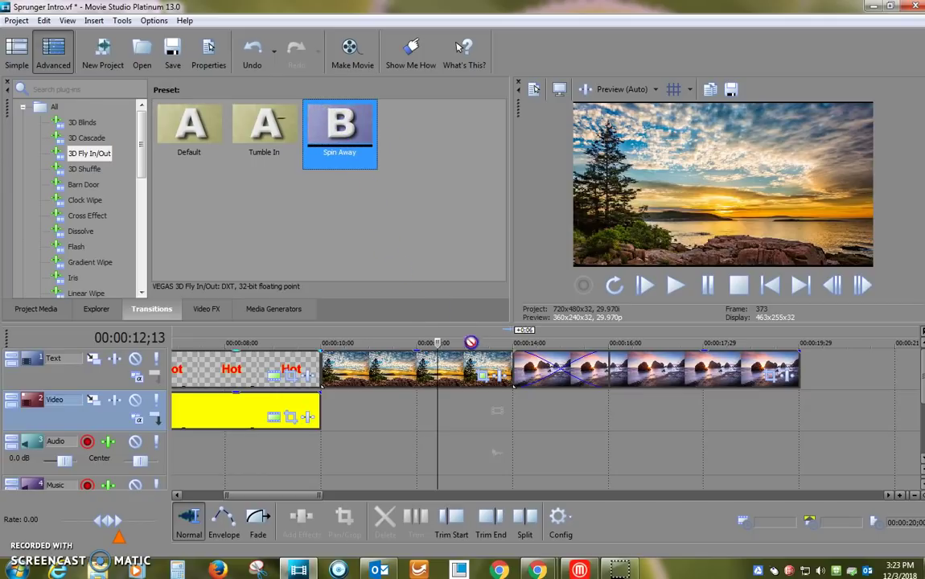
drag(540, 368, 542, 368)
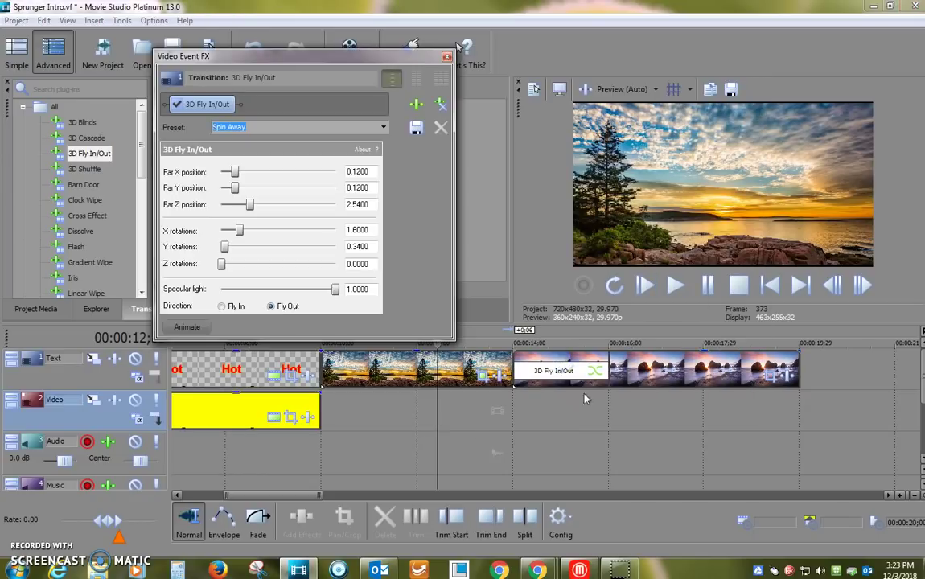
click(446, 58)
Step: Preview the Spin Away transition by playing from the middle of the lake clip into the ocean clip
click(416, 401)
click(676, 285)
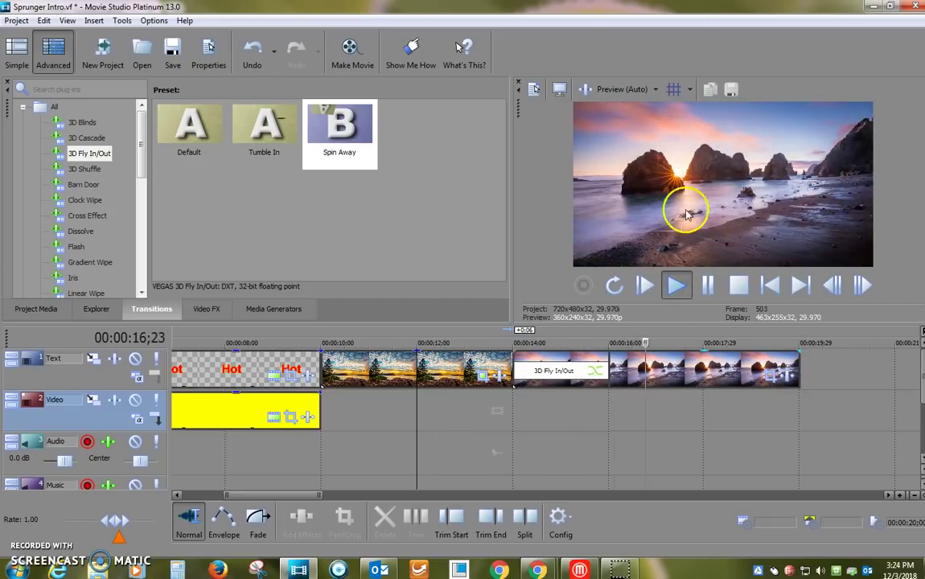
click(708, 285)
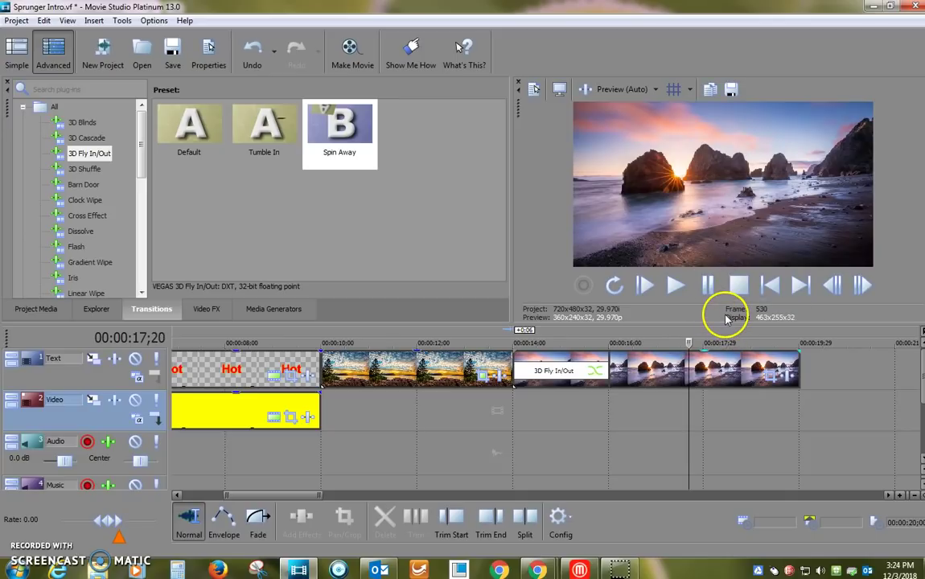
Step: Undo the 3D Fly In/Out transition and replay the plain crossfade from the lake clip
key(ctrl+z)
click(442, 405)
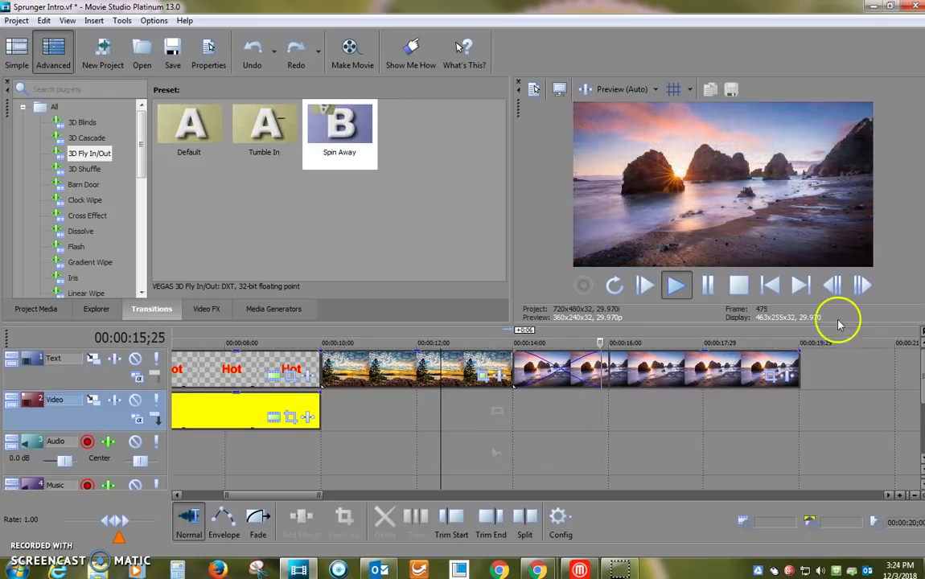
Step: Pause the crossfade preview and check the list of topics on the Training Video 2 assignment page in the browser
click(707, 286)
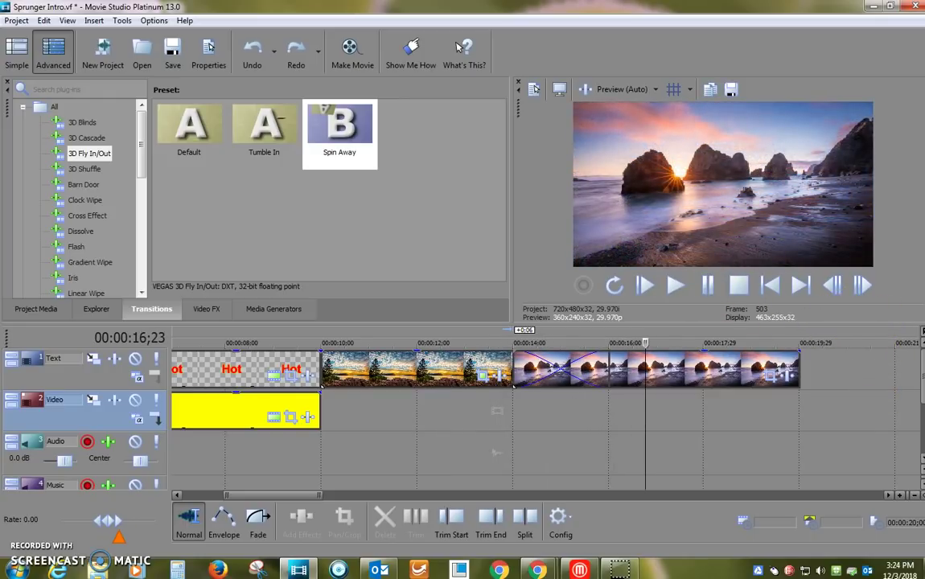
drag(924, 24, 799, 25)
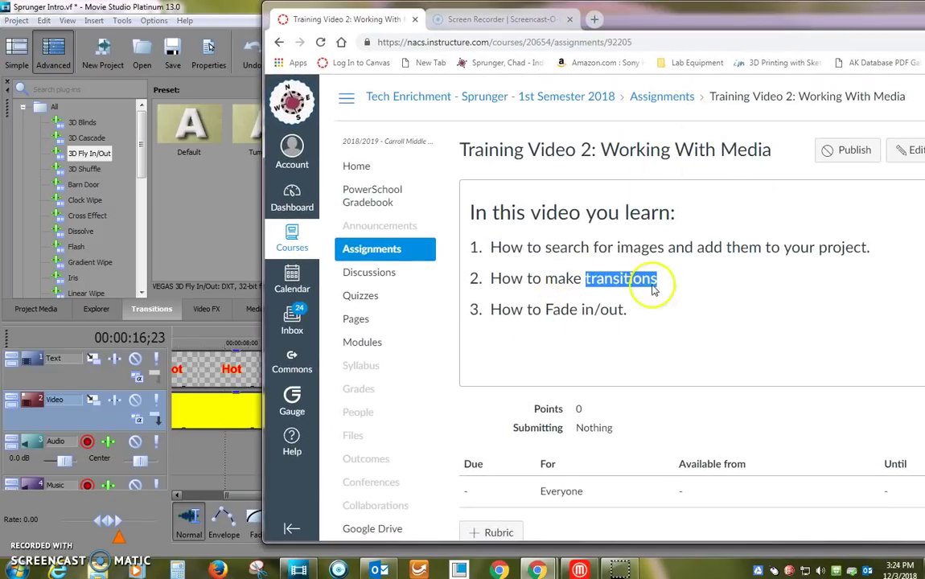
drag(740, 22, 924, 24)
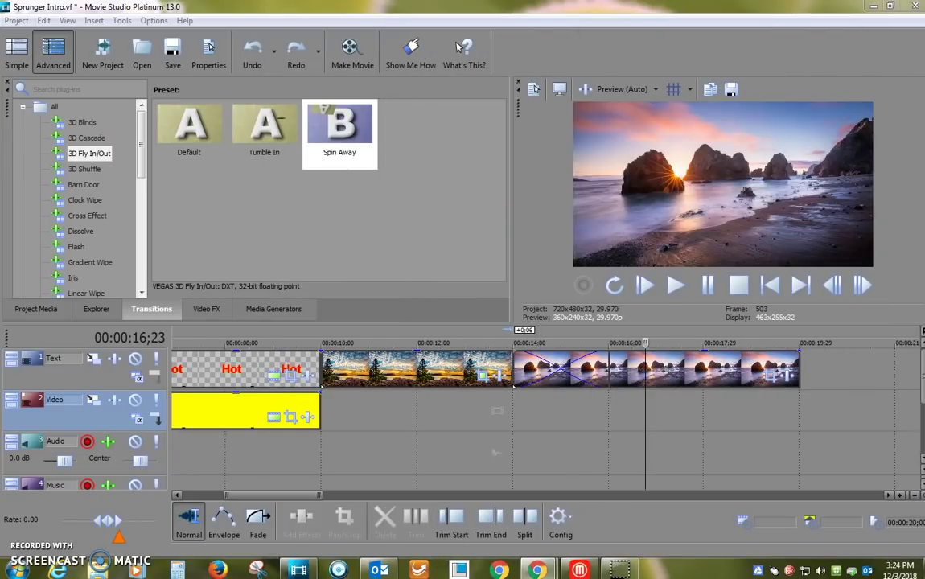
Step: Preview the end of the ocean clip by playing from near its last second into the empty timeline
click(740, 406)
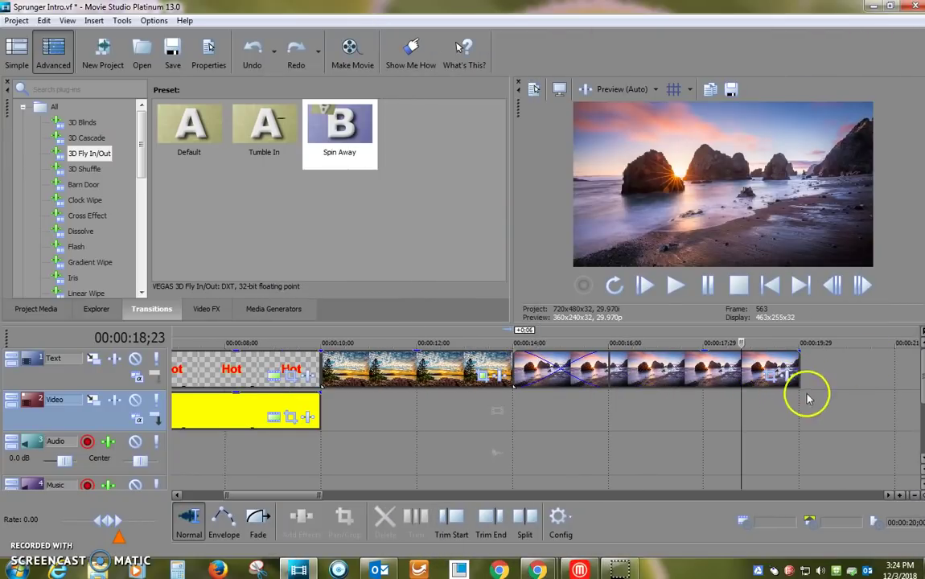
click(775, 401)
click(676, 288)
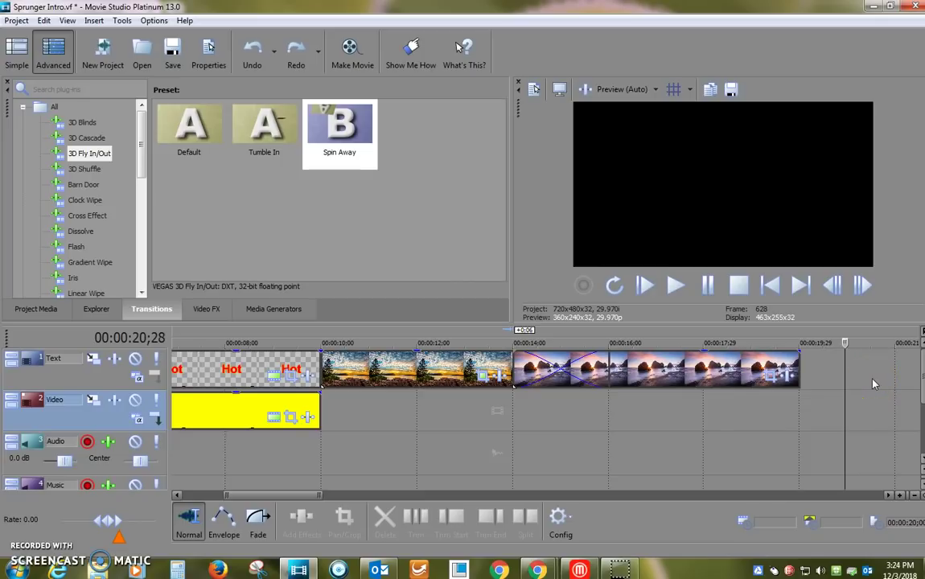
Step: Use the Fade tool to add a short fade-out of just under one second at the end of the ocean clip
click(258, 519)
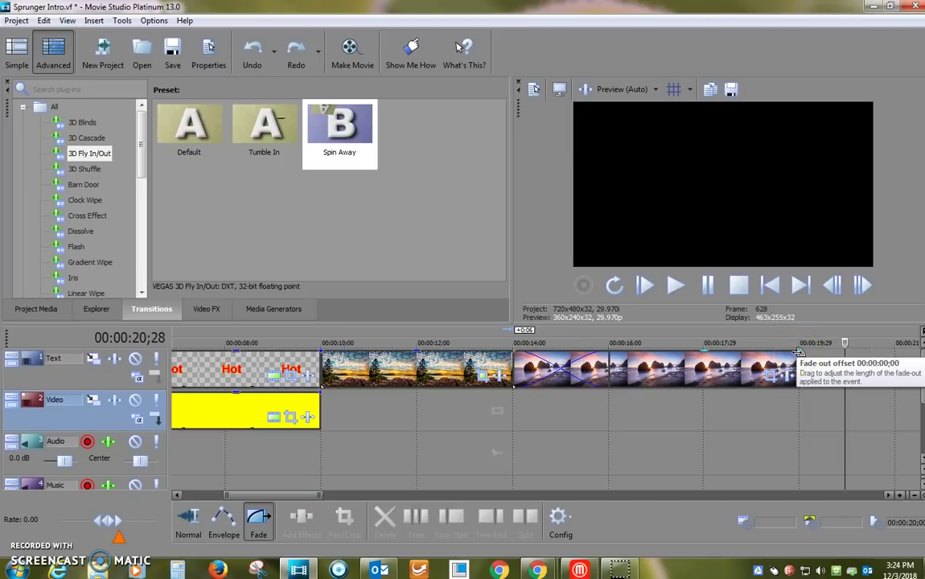
drag(798, 352, 761, 356)
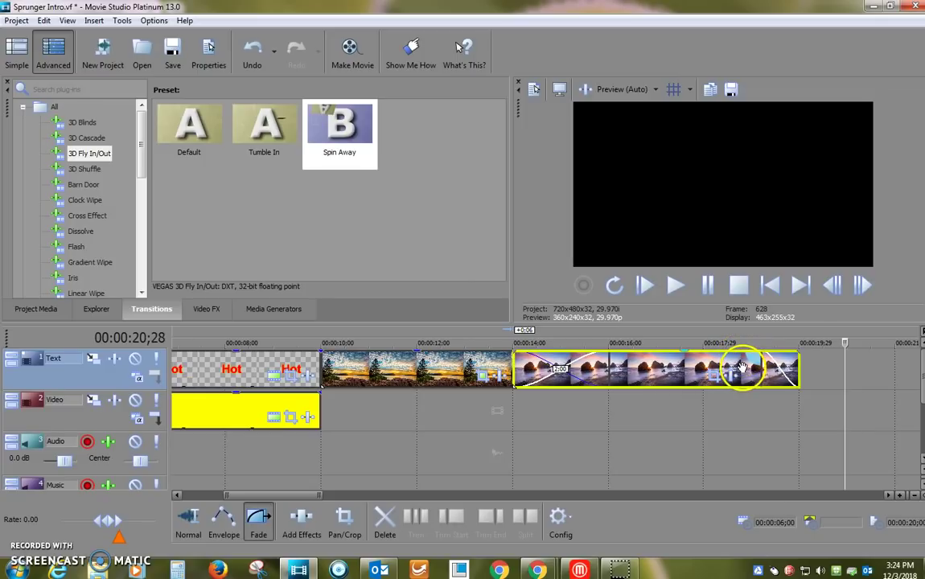
drag(752, 357, 793, 378)
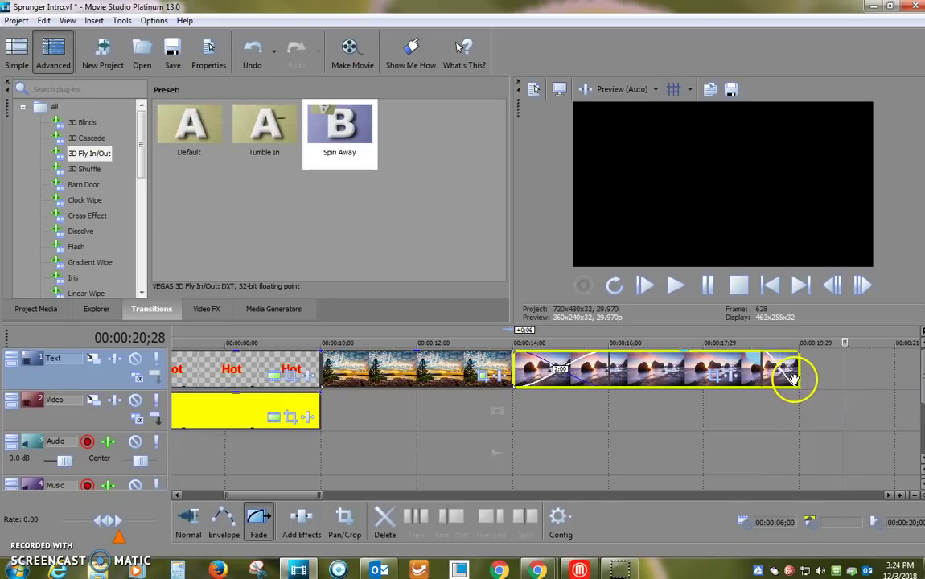
Step: Preview the ocean clip's fade-out by playing from shortly before it past the end of the clip
click(688, 411)
click(676, 285)
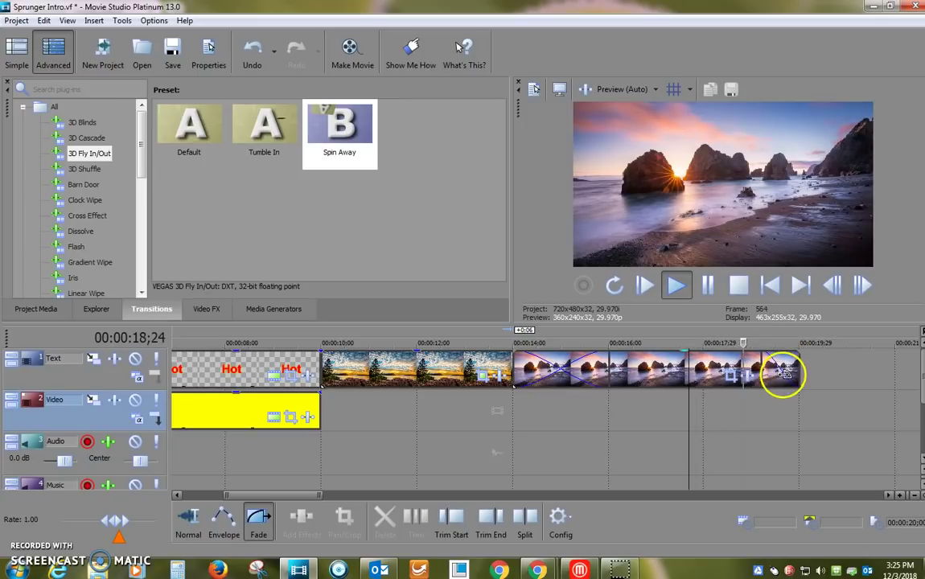
click(732, 297)
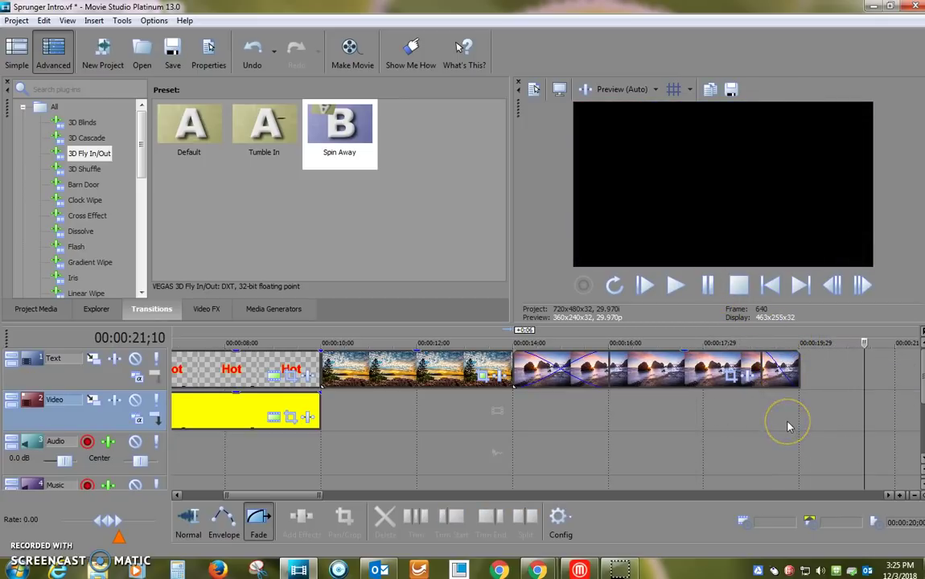
click(435, 524)
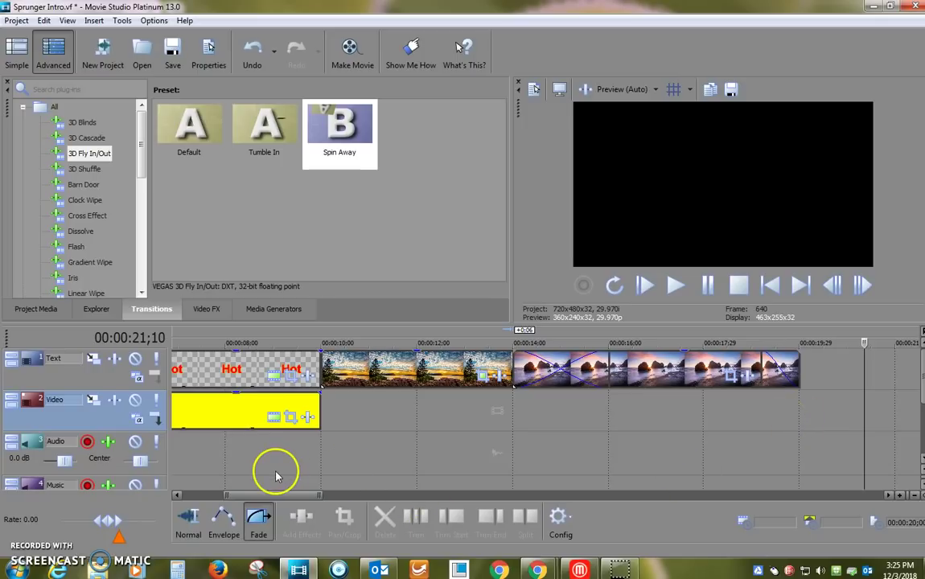